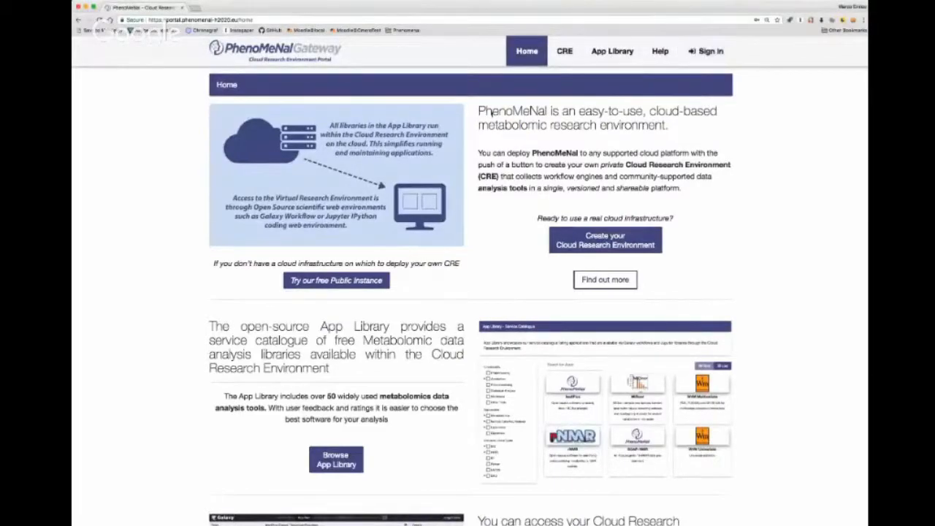
- Look through the portal's home page, from the introduction to the App Library, Galaxy and Jupyter, and cloud provider sections
scroll(476, 120, down, 1)
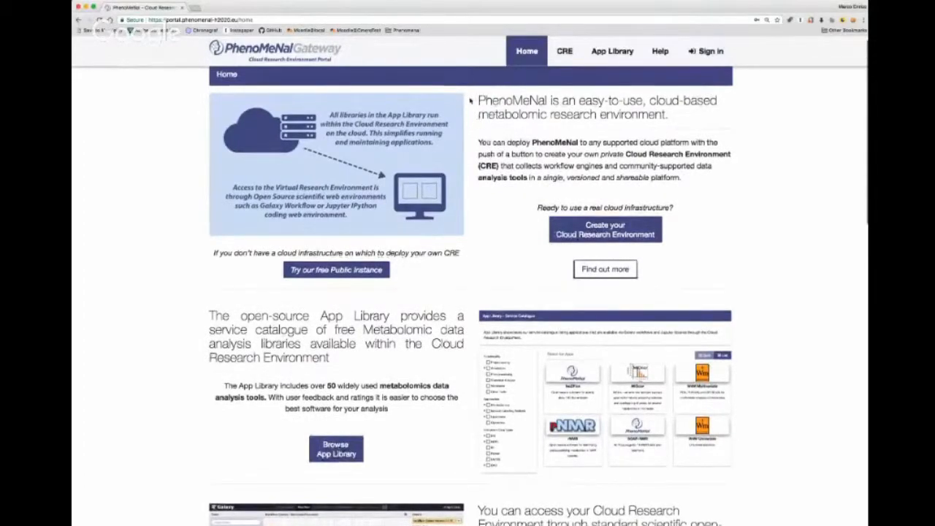
scroll(471, 101, down, 3)
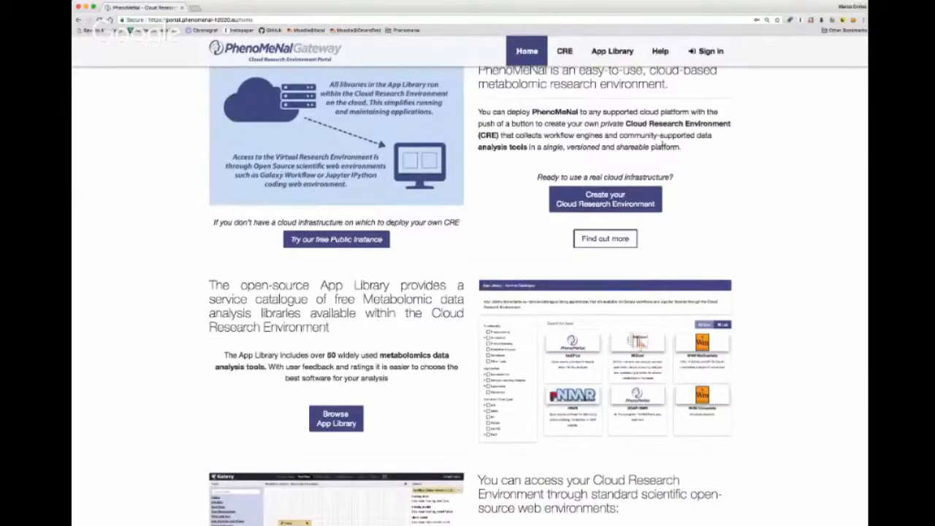
scroll(703, 151, down, 1)
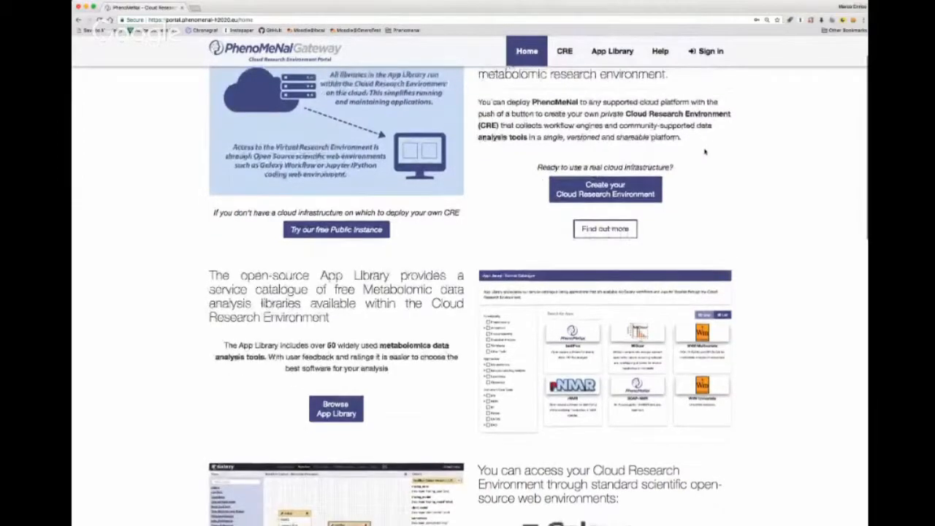
scroll(705, 152, down, 1)
scroll(705, 152, up, 2)
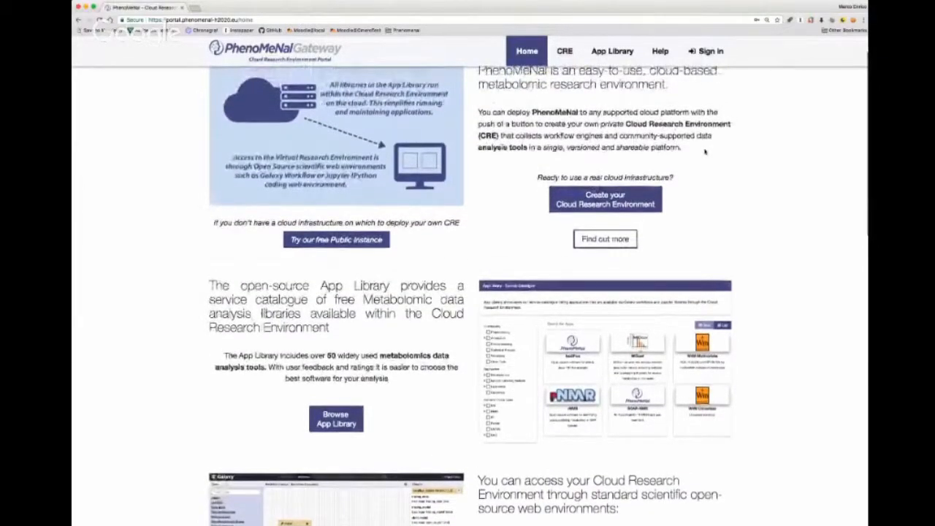
scroll(705, 152, down, 3)
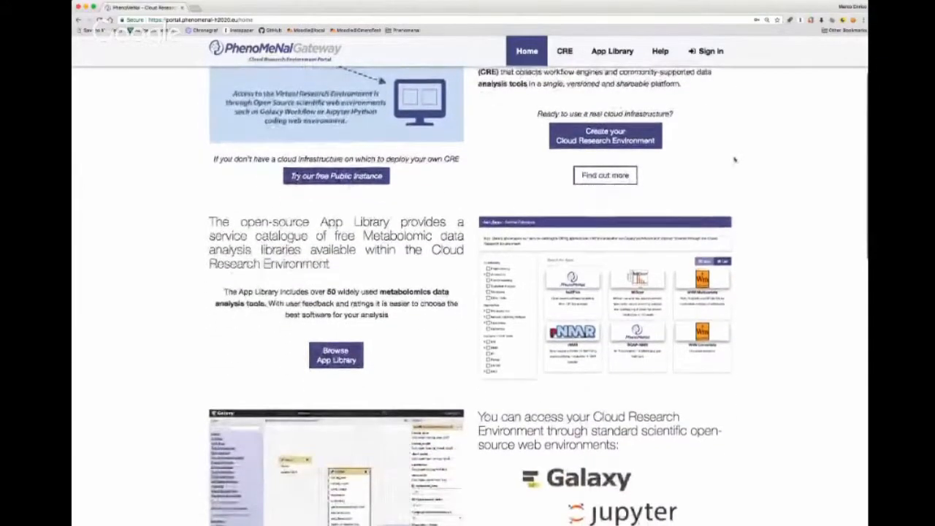
scroll(768, 165, down, 4)
scroll(767, 165, down, 3)
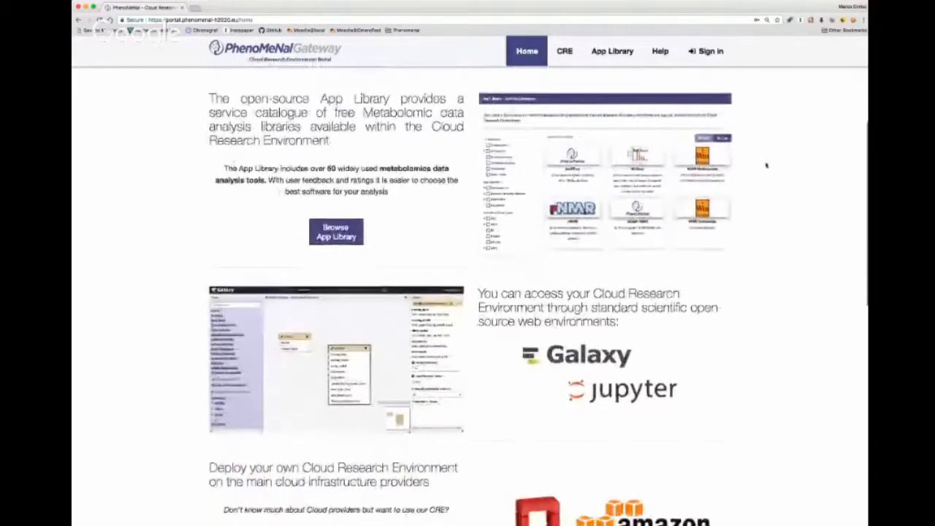
scroll(766, 165, down, 3)
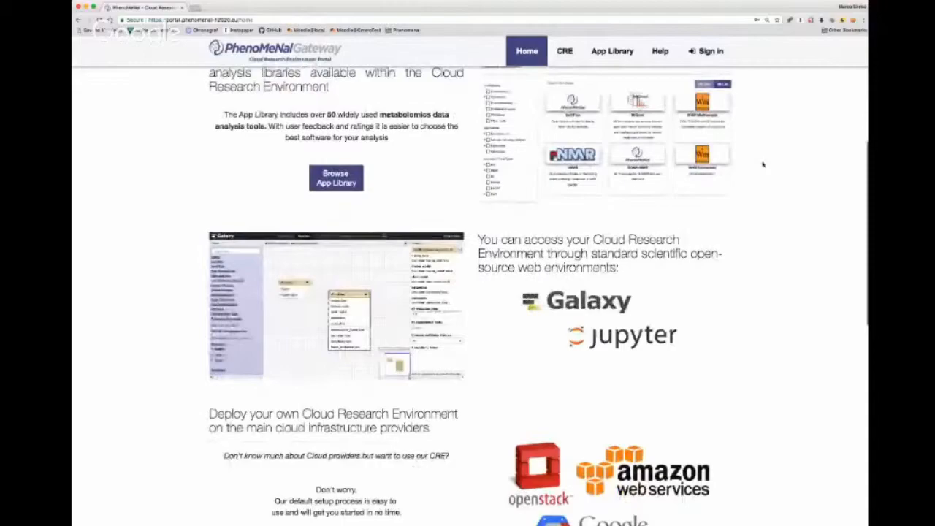
scroll(763, 165, down, 1)
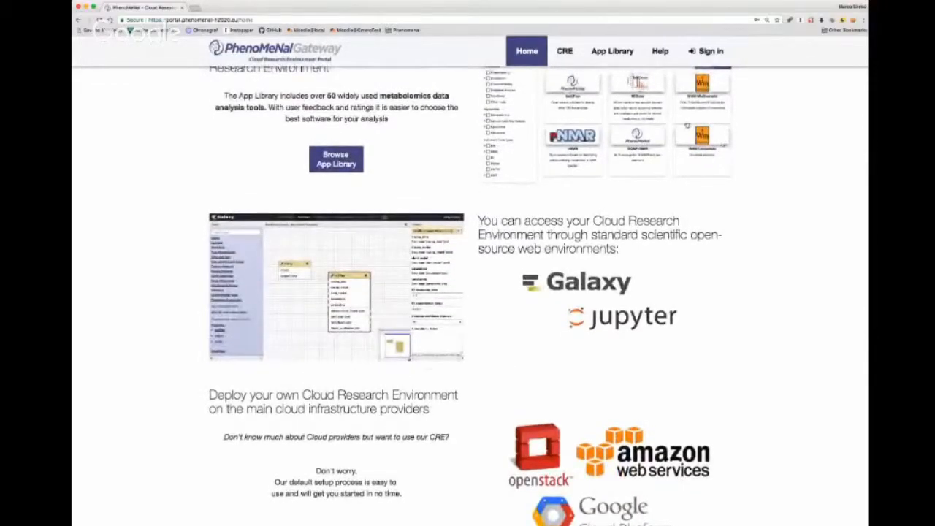
- Open the App Library and look over the applications in its service catalogue
click(608, 58)
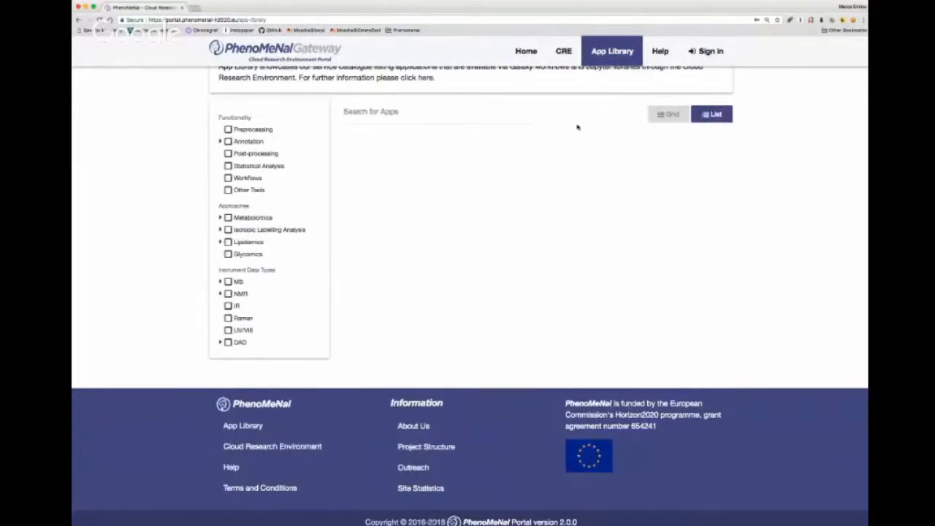
scroll(578, 125, up, 2)
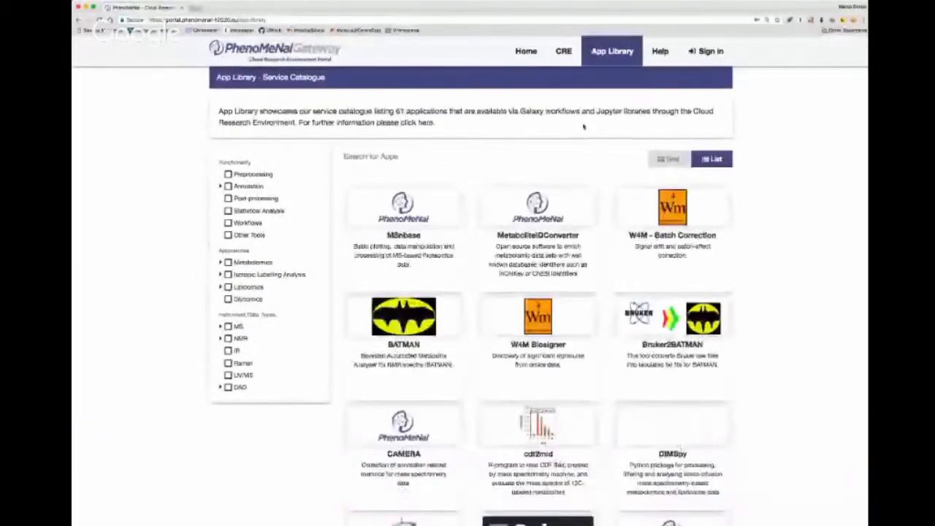
scroll(574, 156, down, 1)
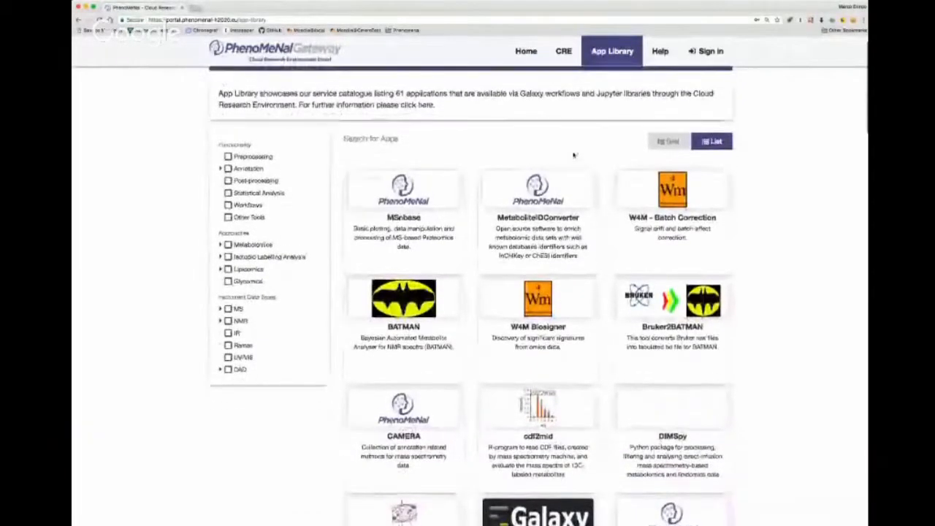
scroll(574, 156, up, 1)
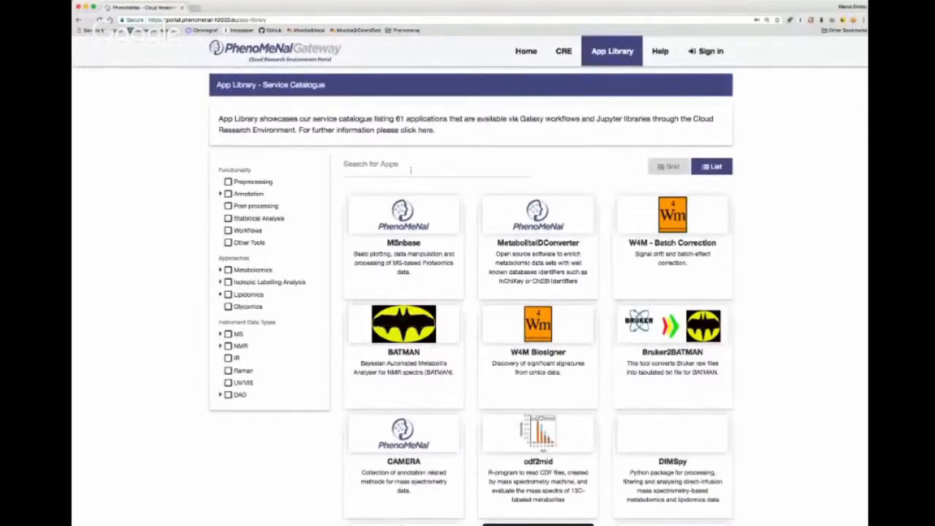
- Search the App Library for "Mass" and clear the search term
click(409, 170)
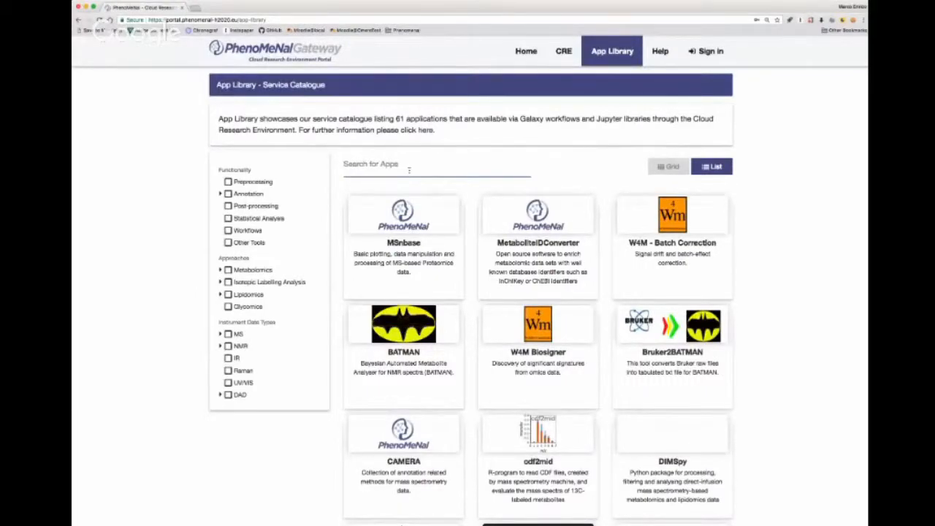
text(M)
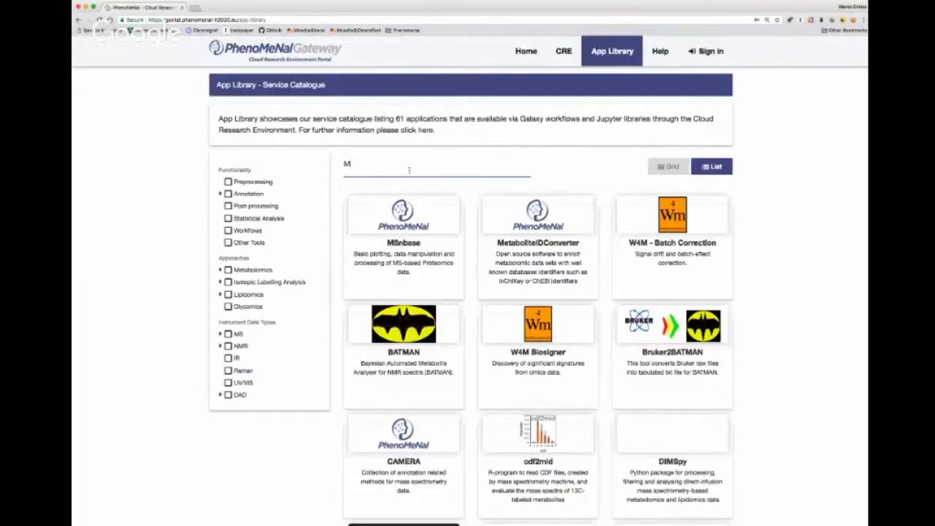
text(ass)
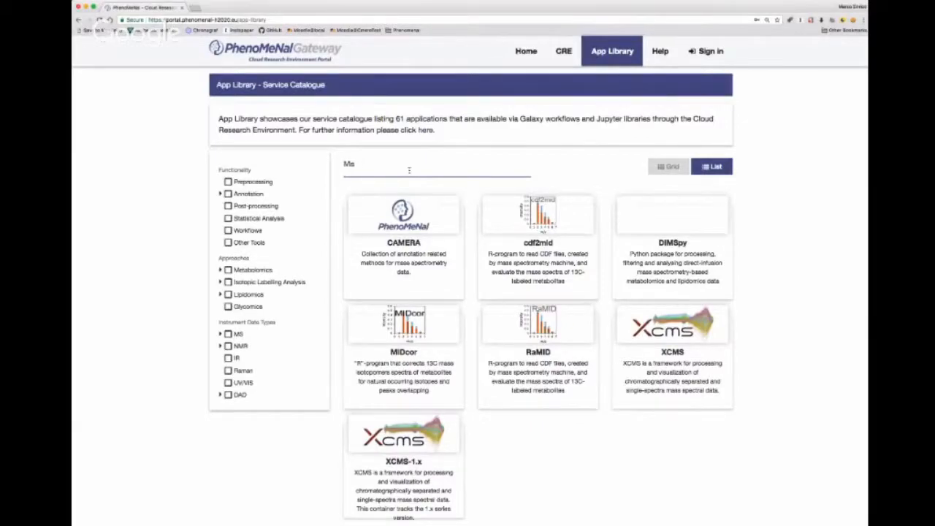
key(BackSpace)
key(BackSpace)
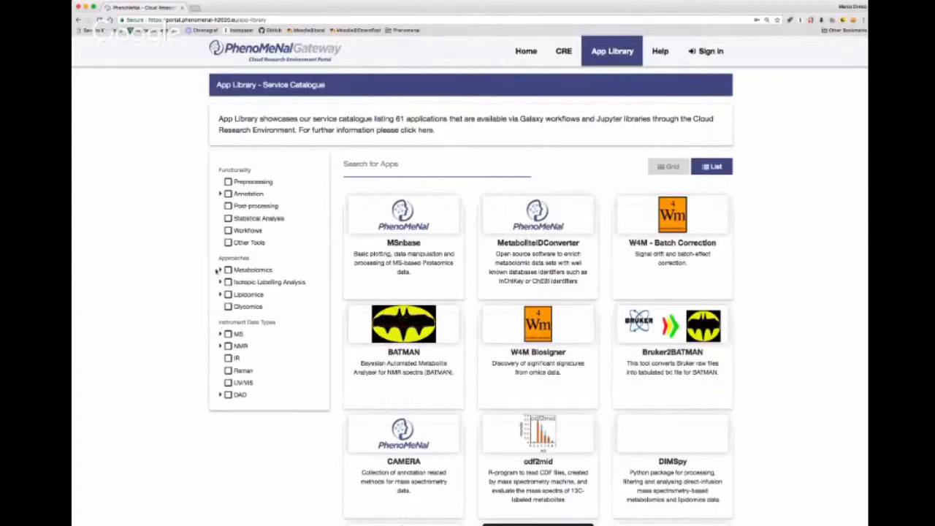
- Filter the App Library by the Preprocessing functionality and open the MIDcor application's page
click(228, 183)
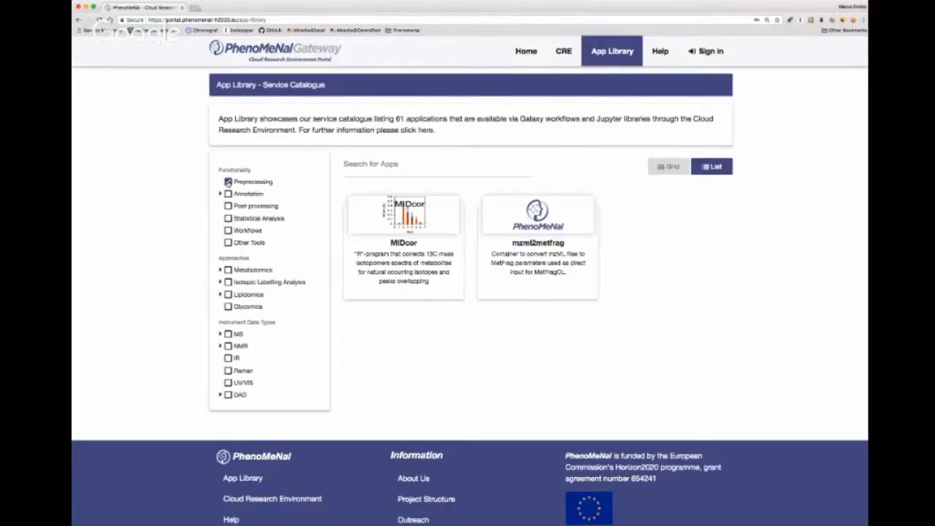
click(361, 230)
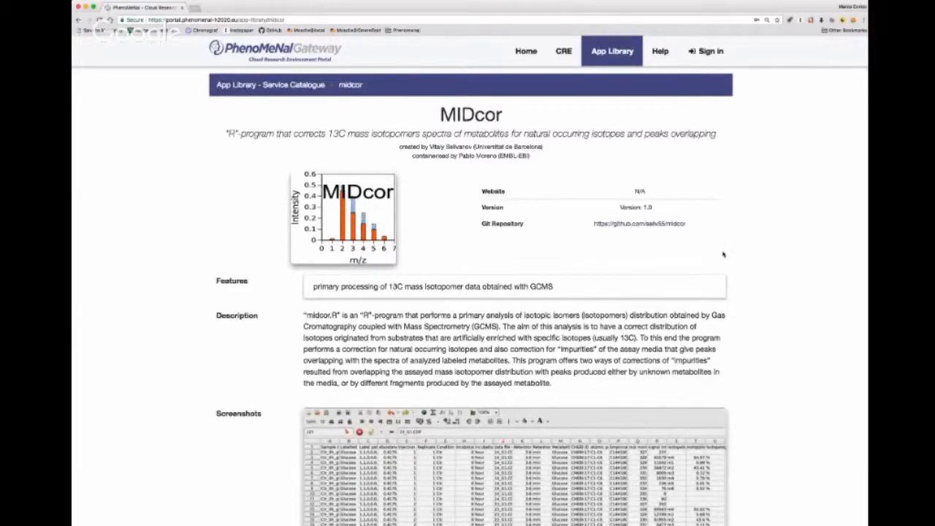
- Examine the MIDcor page's features, description, screenshots, installation, usage instruction and publication sections, and return to its beginning
scroll(724, 253, down, 1)
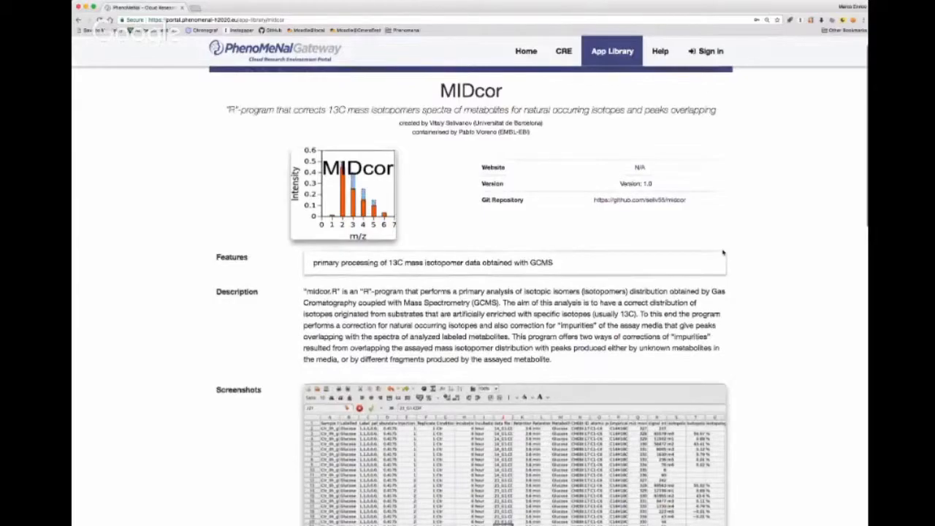
scroll(723, 254, down, 1)
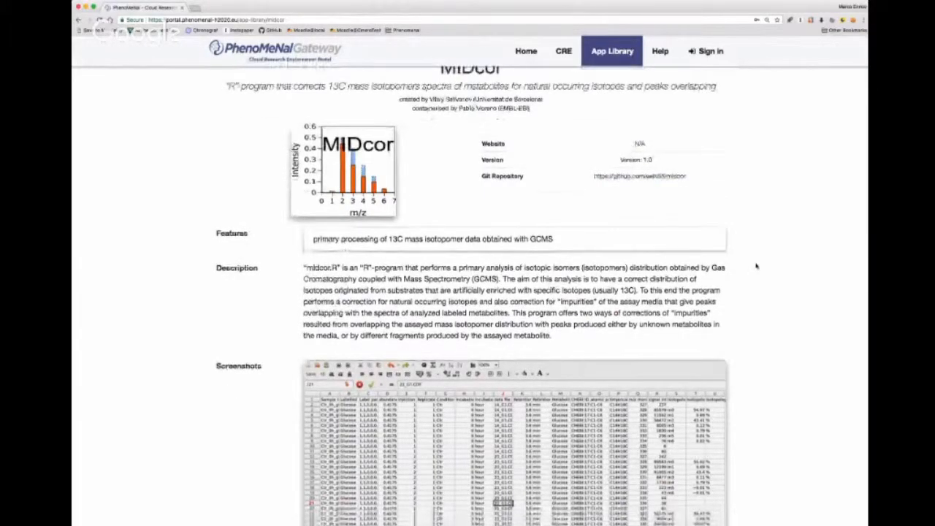
scroll(753, 268, down, 1)
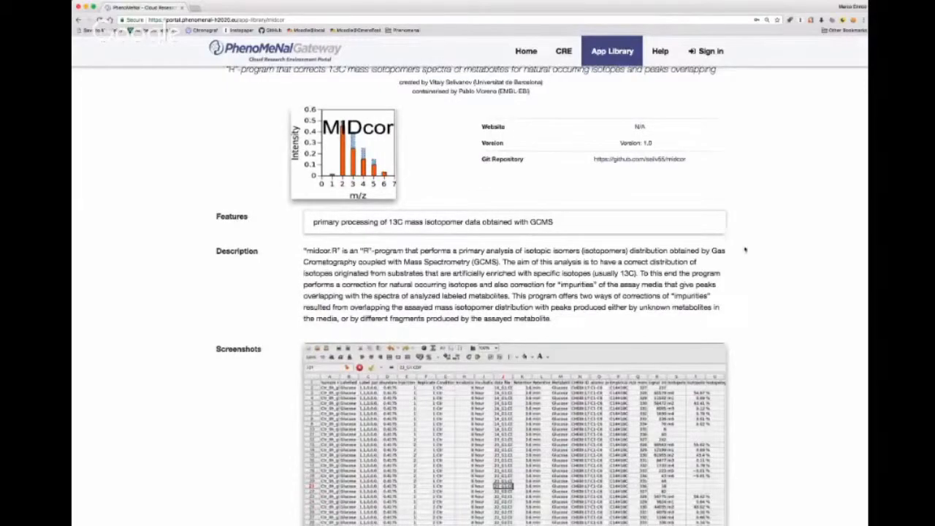
scroll(745, 250, down, 2)
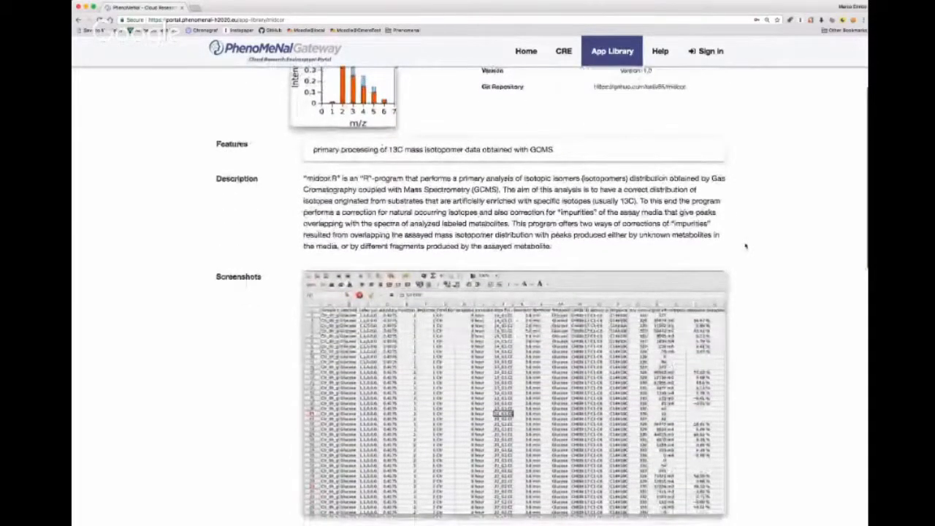
scroll(746, 246, down, 5)
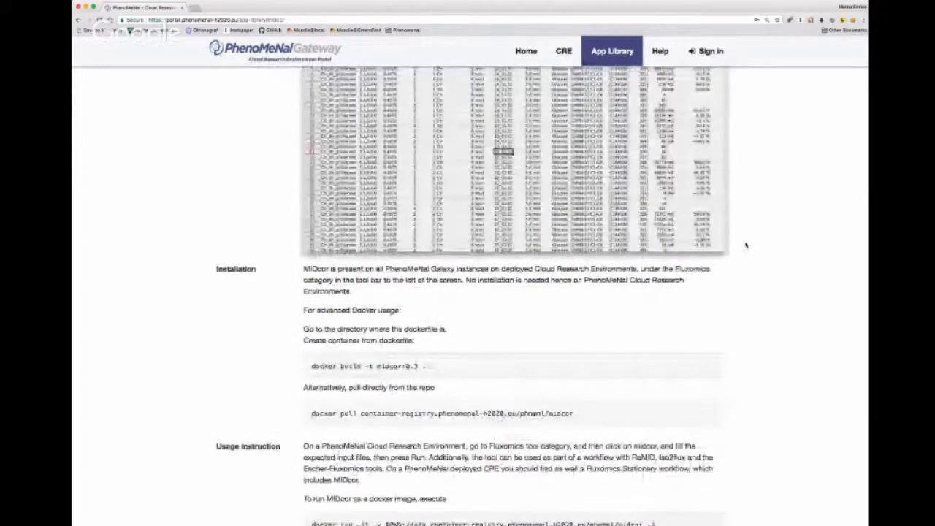
scroll(745, 245, down, 1)
scroll(746, 246, down, 4)
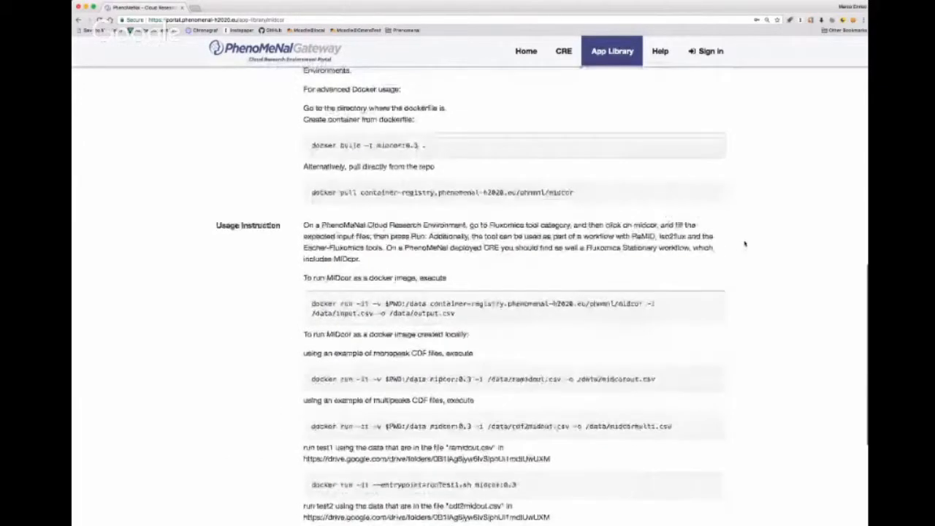
scroll(745, 244, down, 5)
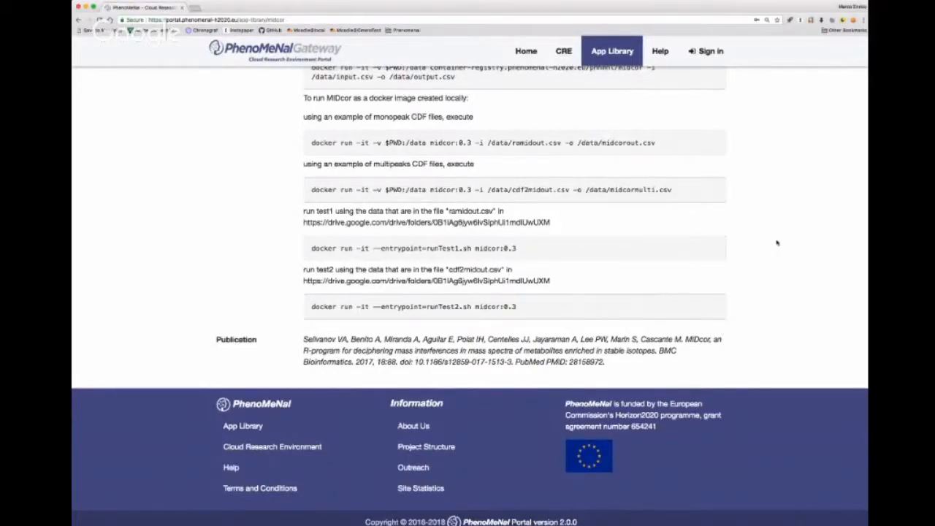
scroll(777, 252, up, 2)
scroll(776, 243, up, 5)
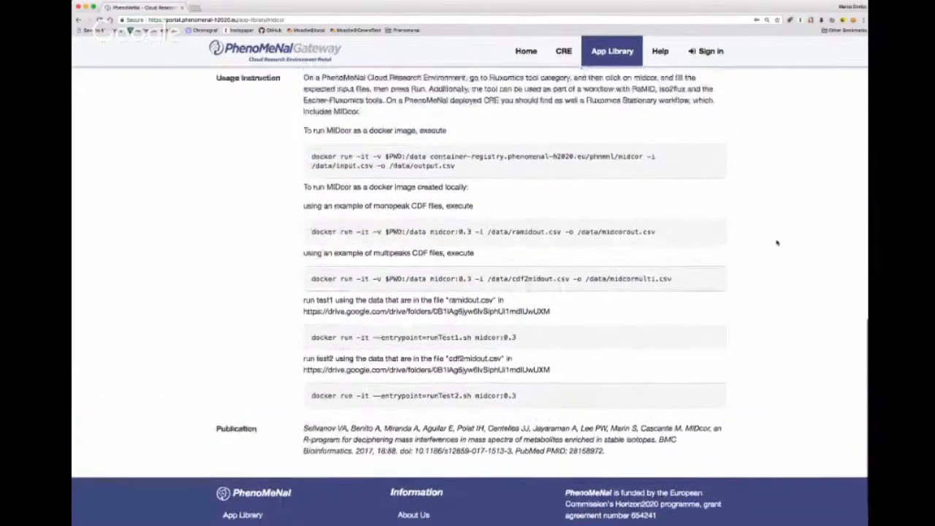
scroll(776, 242, up, 15)
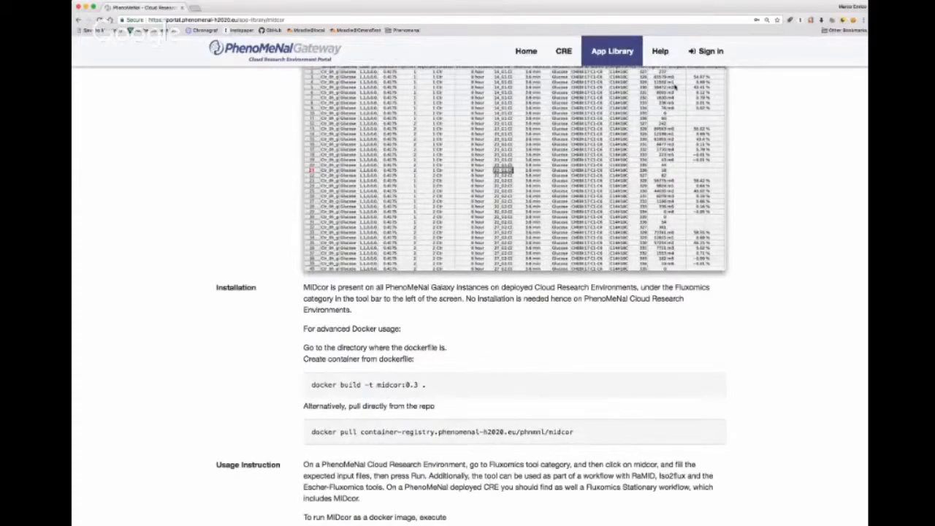
scroll(675, 87, up, 5)
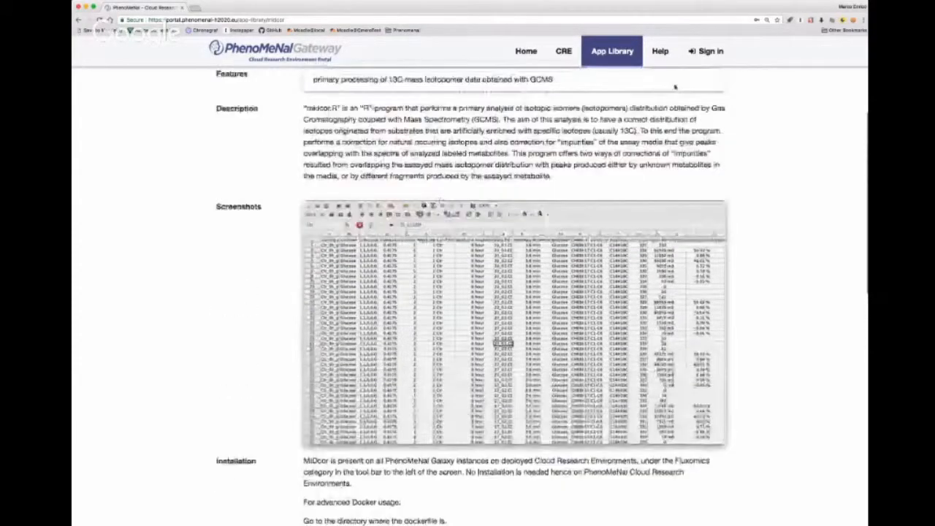
scroll(675, 87, up, 6)
scroll(675, 88, up, 1)
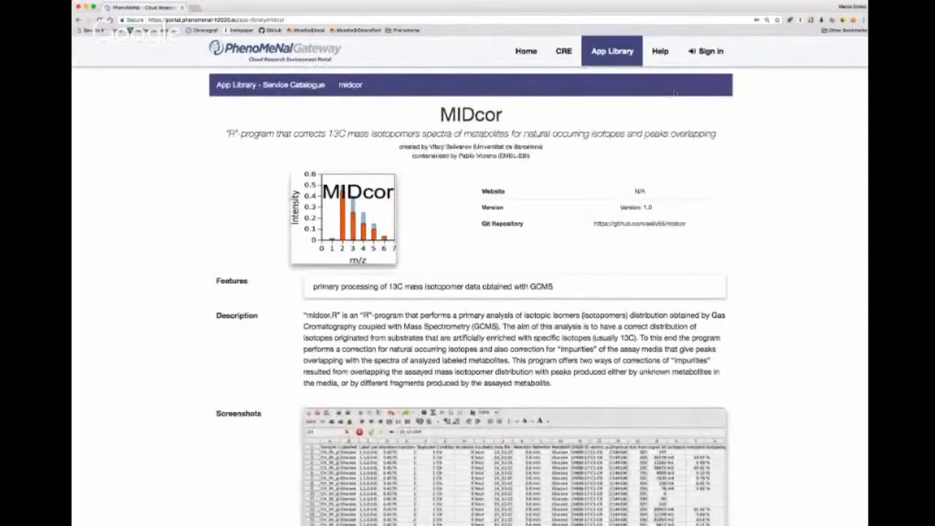
- Open the Help page and look through the user documentation, developer documentation and user tutorials lists
click(661, 52)
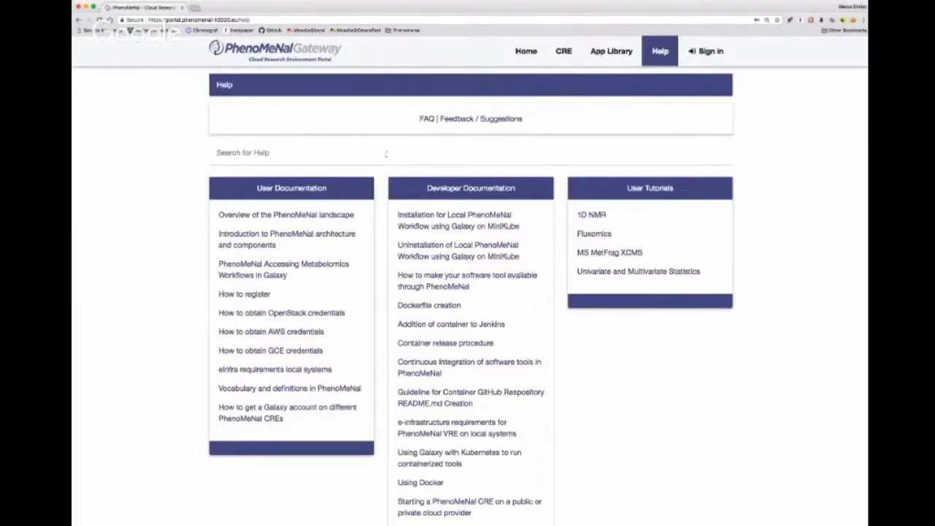
scroll(385, 153, down, 2)
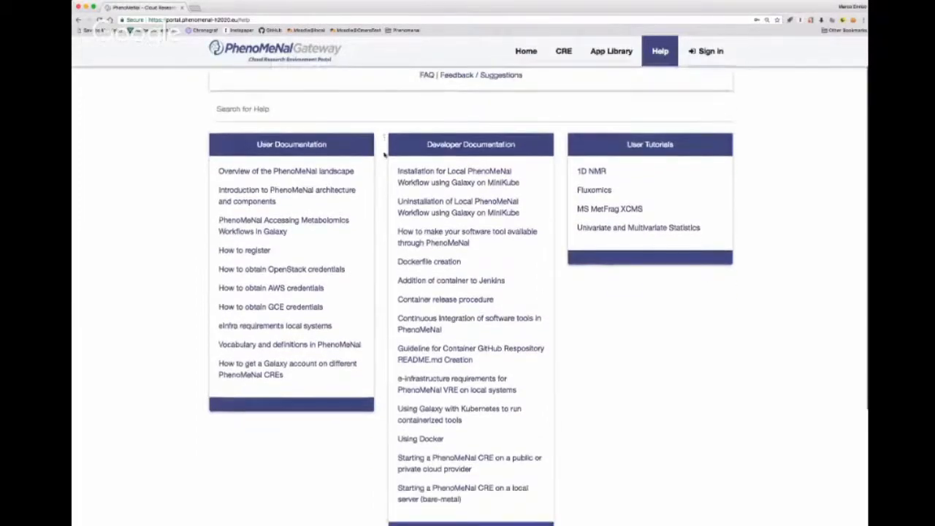
scroll(384, 154, down, 1)
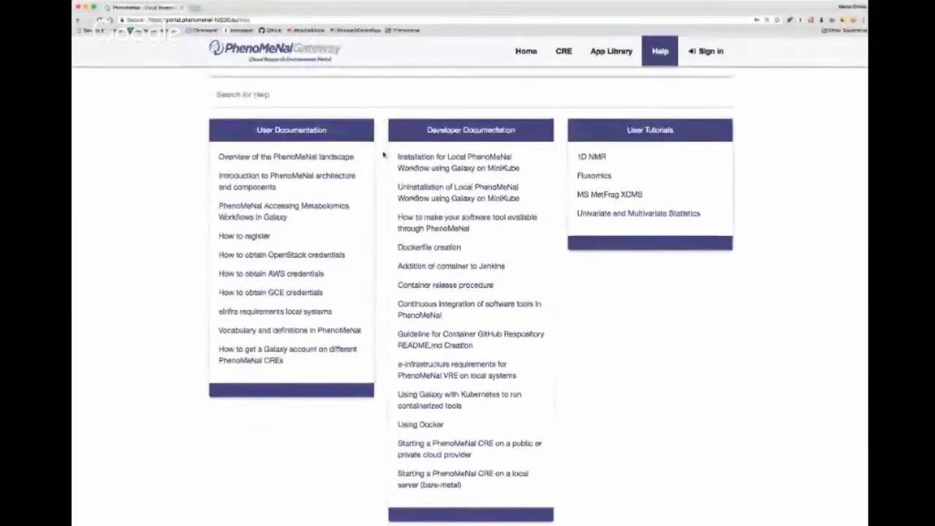
scroll(382, 154, down, 1)
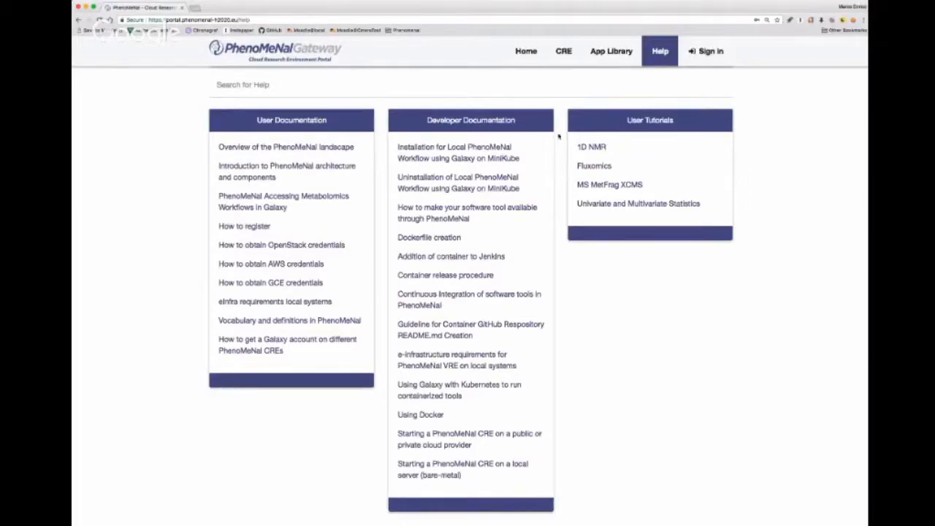
- Open the Cloud Research Environment (CRE) page and view its overview and deployment options
click(564, 57)
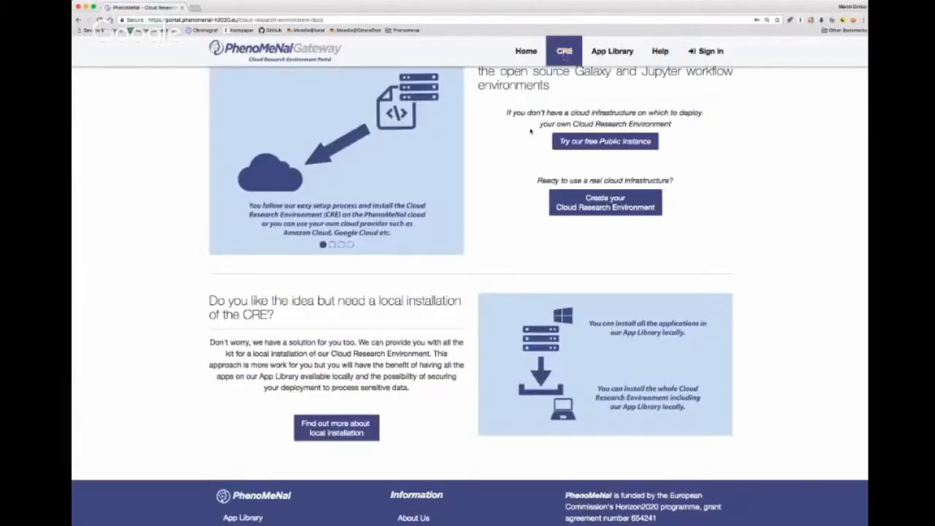
scroll(531, 130, up, 2)
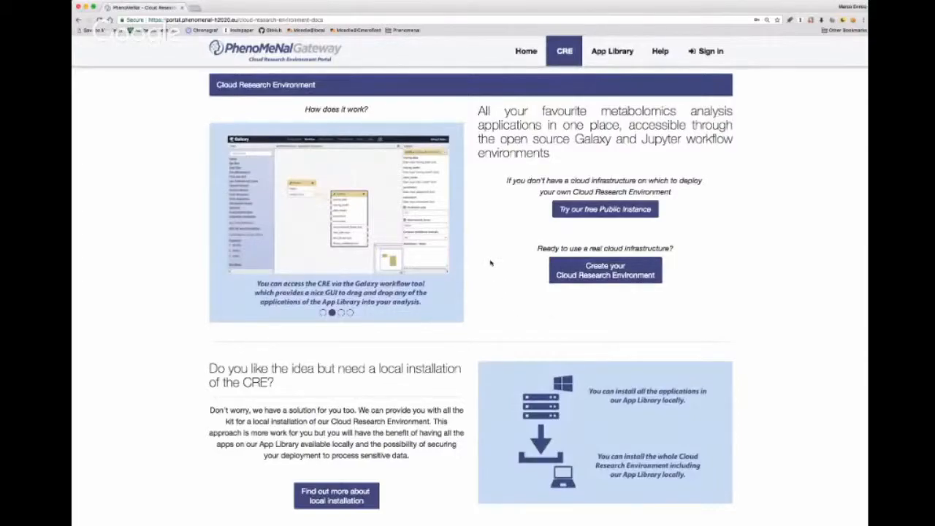
- Look over the CRE page, open the free public Galaxy instance for viewing, and return to the CRE page
scroll(490, 263, down, 1)
scroll(490, 262, down, 1)
scroll(490, 262, up, 1)
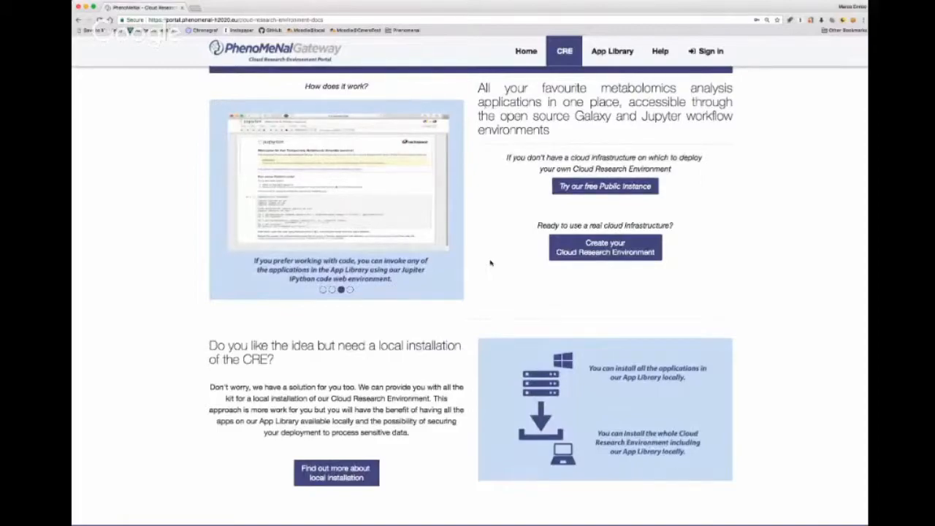
click(578, 187)
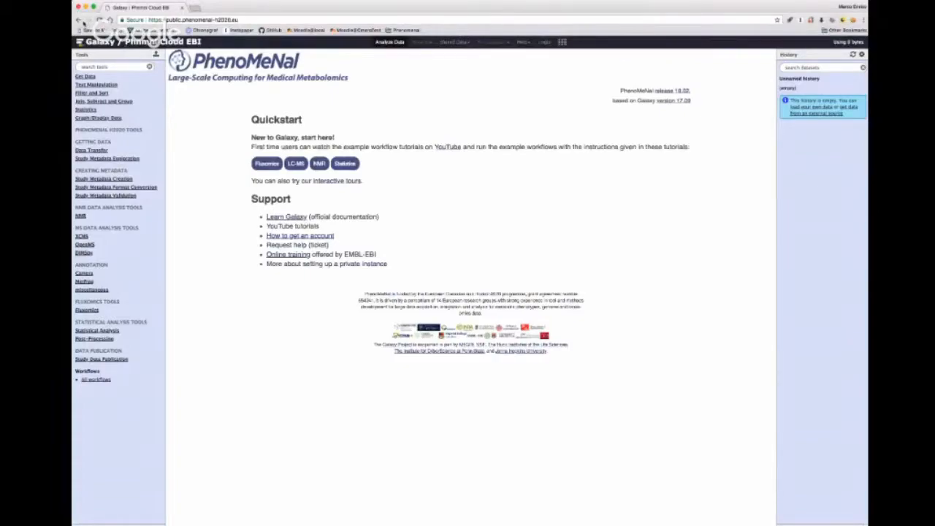
click(79, 20)
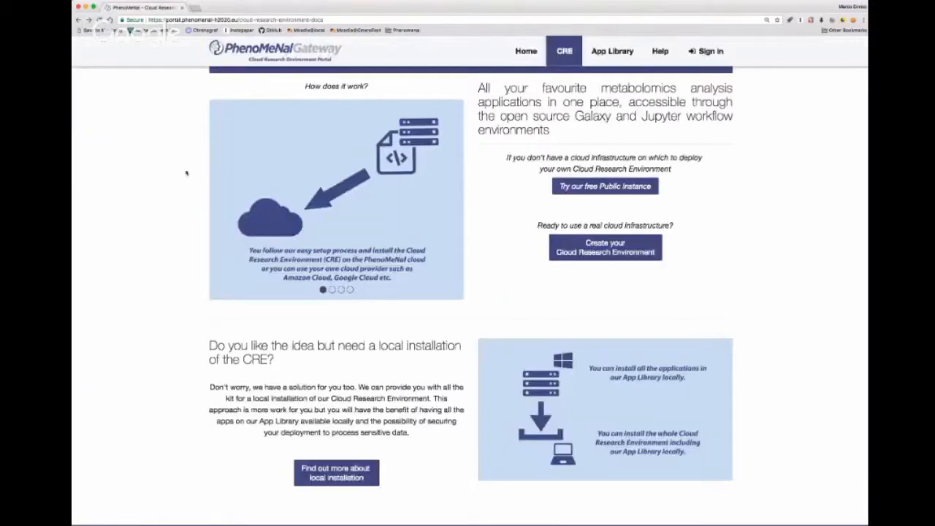
- Start creating a Cloud Research Environment on real cloud infrastructure and sign in through ELIXIR AAI
scroll(479, 216, down, 2)
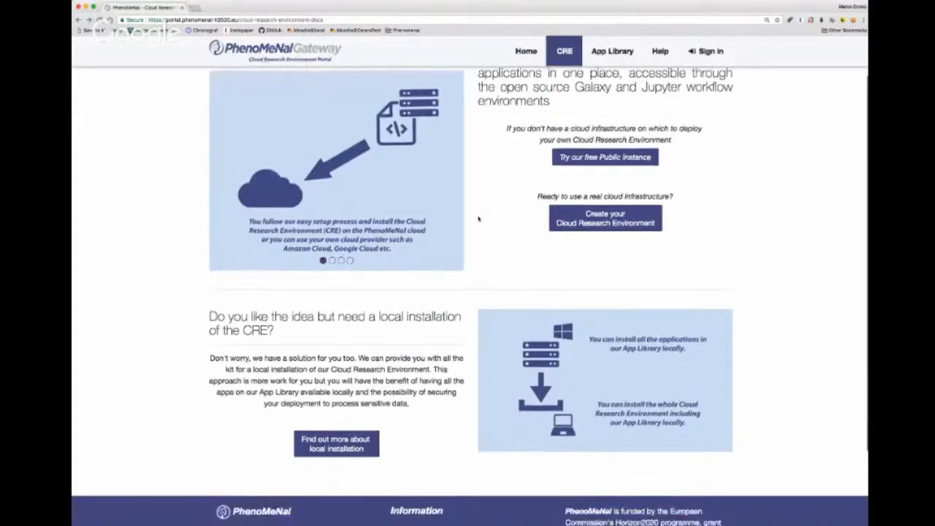
scroll(478, 218, up, 2)
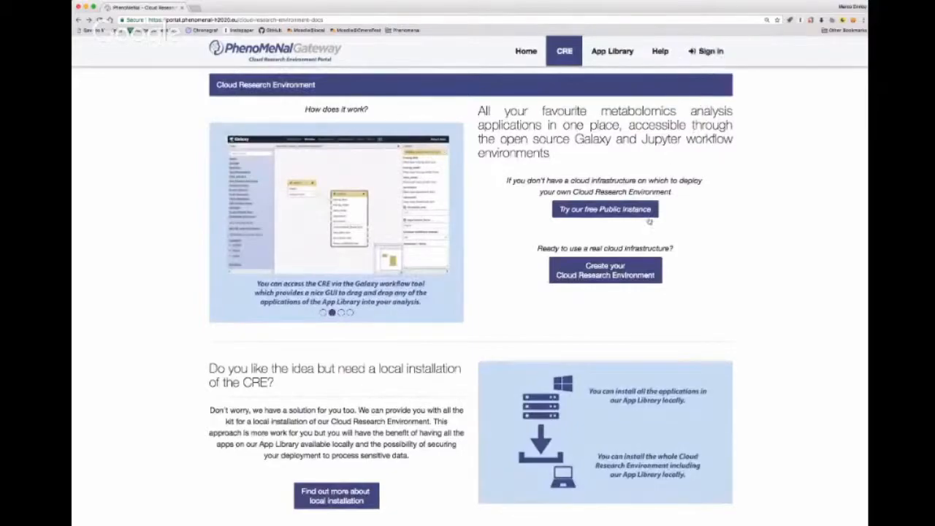
click(626, 271)
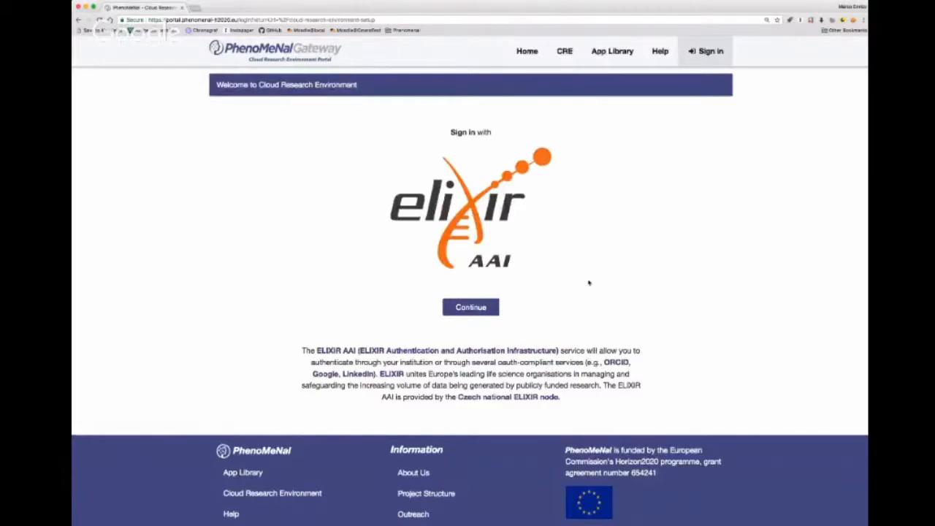
click(470, 309)
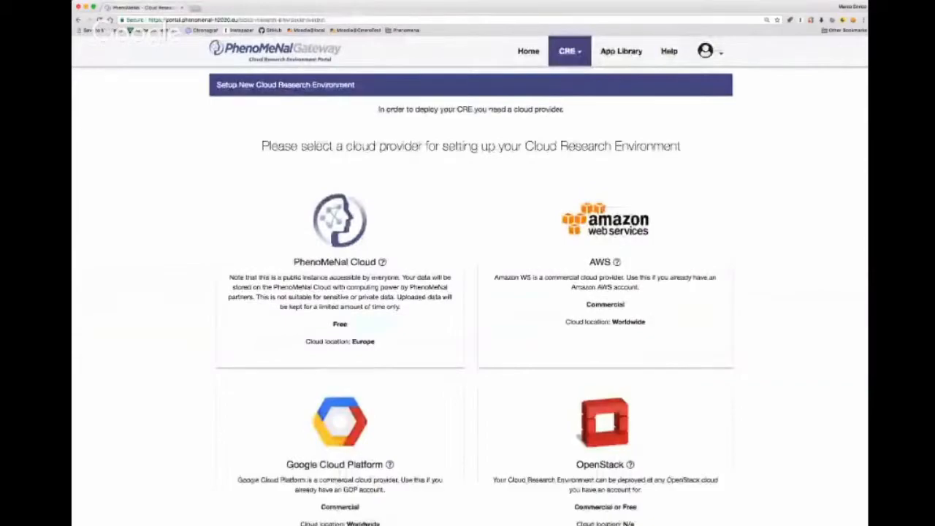
- Open the My CREs dashboard and view the existing environments, the account details and the available CRE options
click(574, 51)
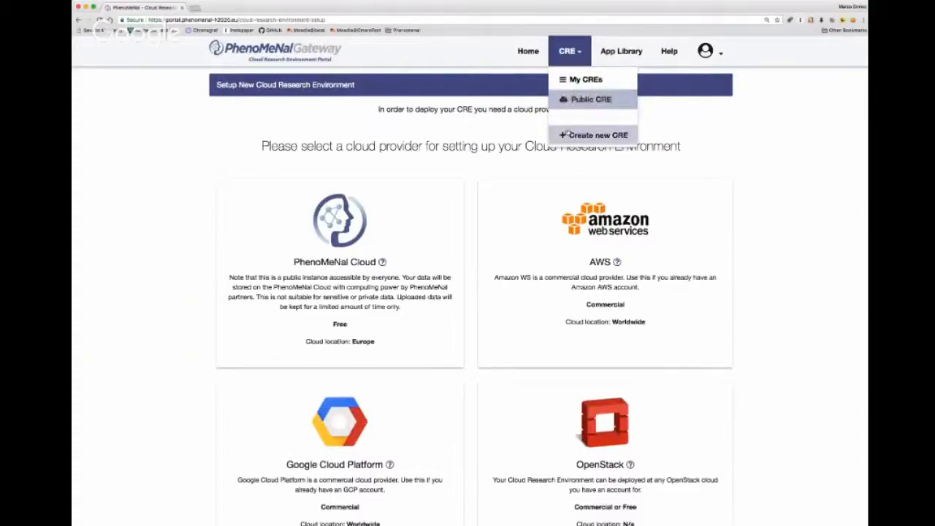
click(567, 80)
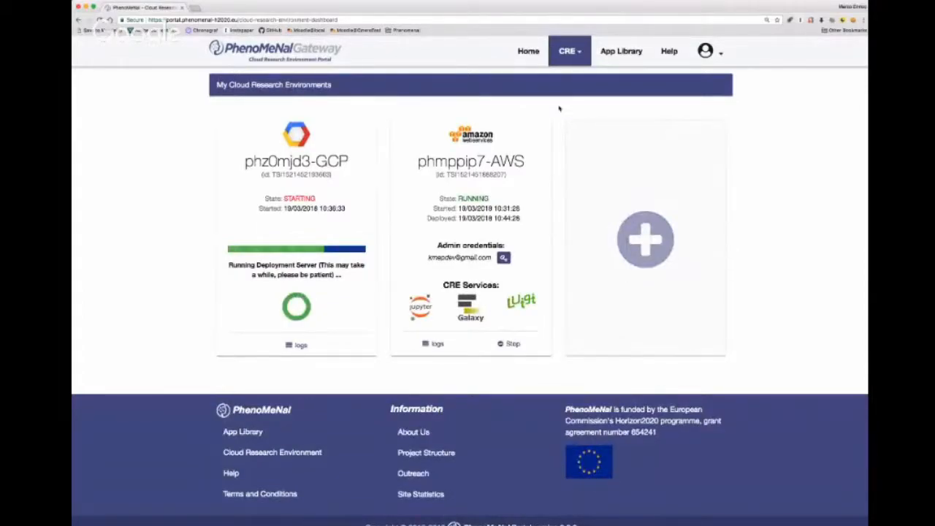
click(707, 55)
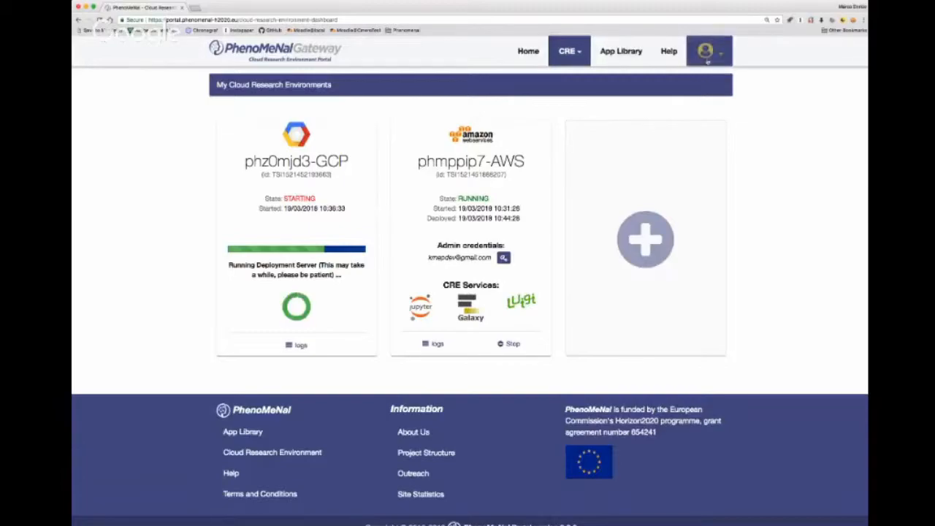
click(707, 62)
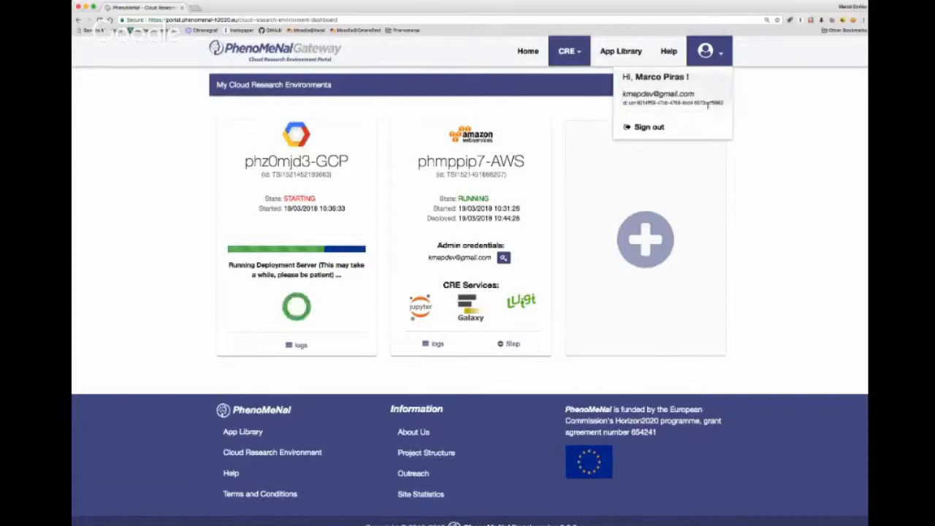
click(759, 128)
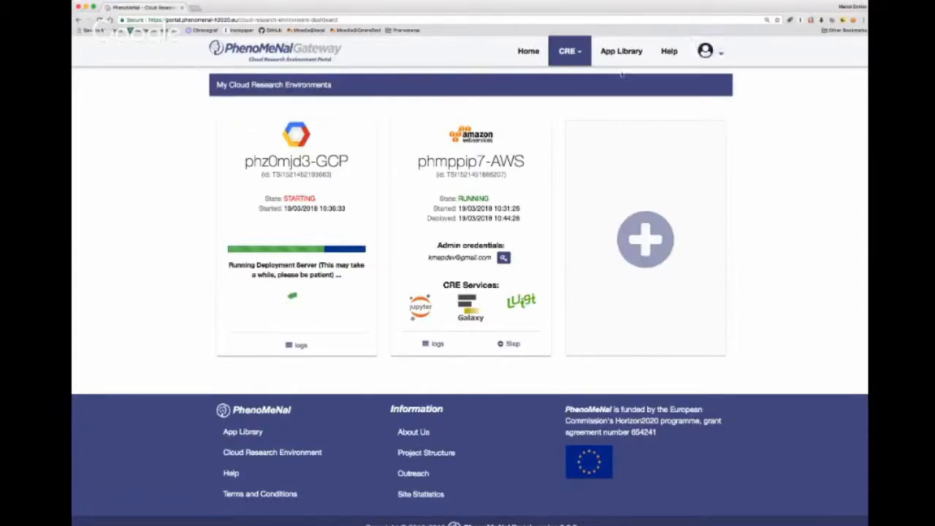
click(576, 56)
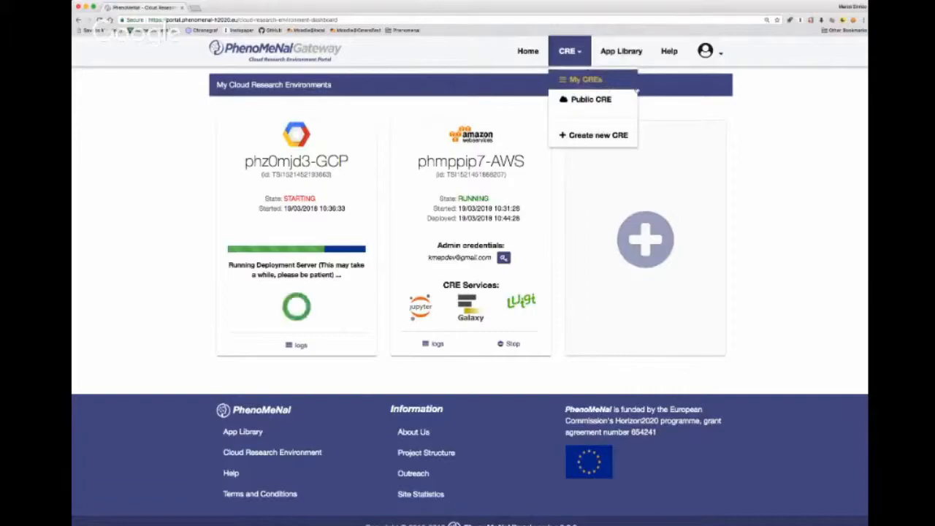
click(648, 118)
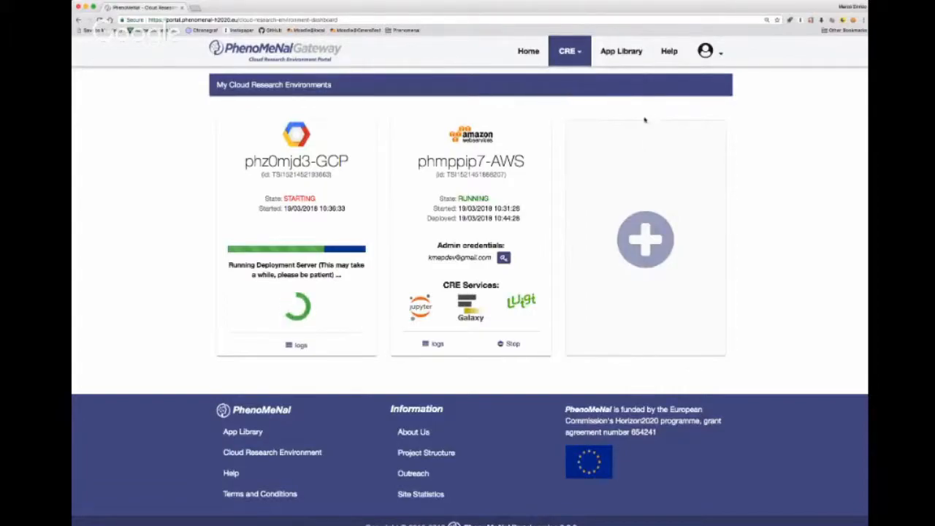
- Set up a new Cloud Research Environment with AWS as cloud provider and EU (Ireland) as region
click(612, 143)
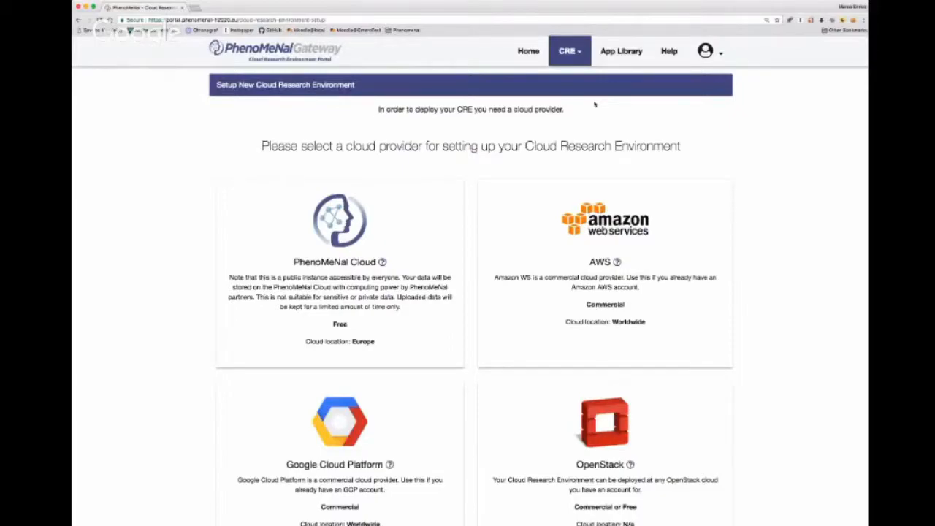
scroll(594, 104, down, 3)
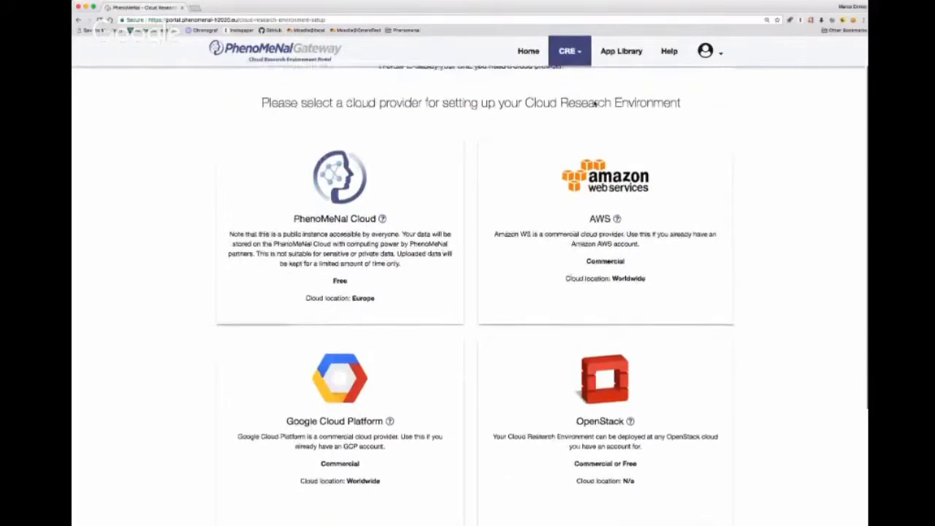
scroll(594, 104, down, 1)
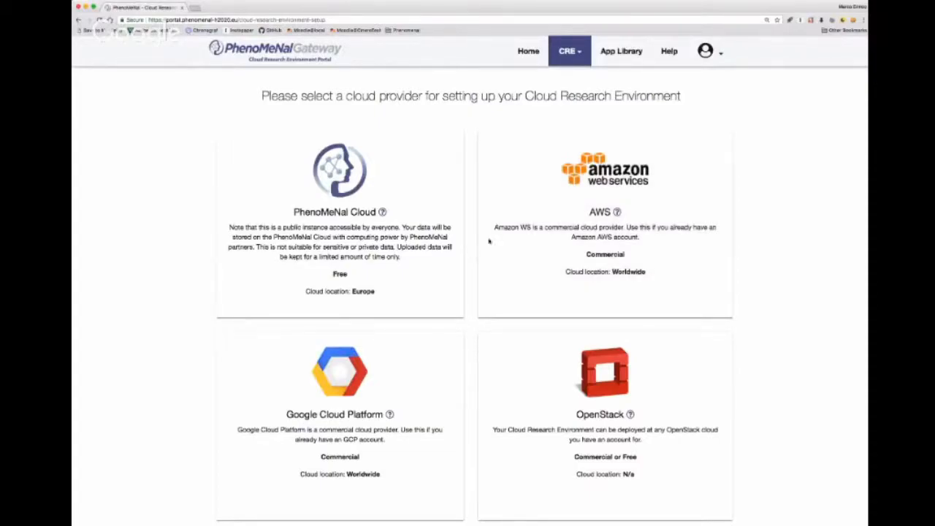
click(541, 227)
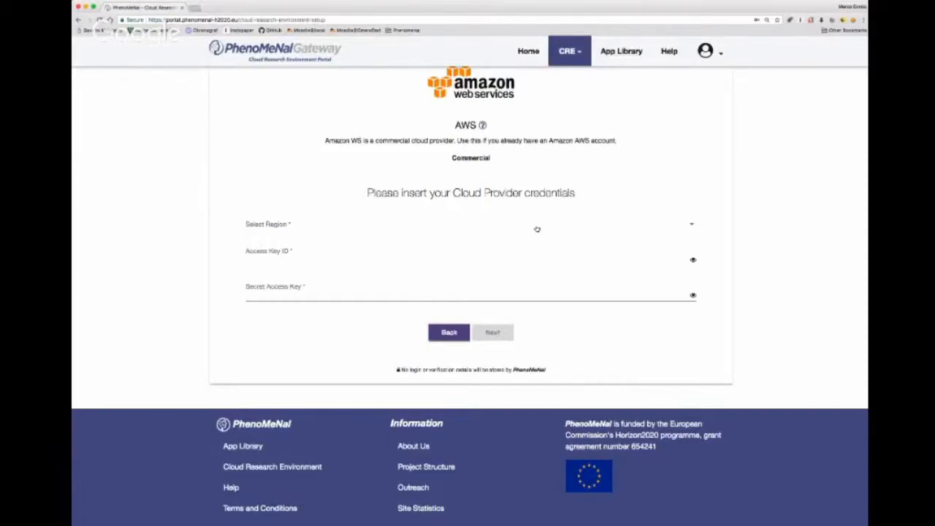
click(537, 229)
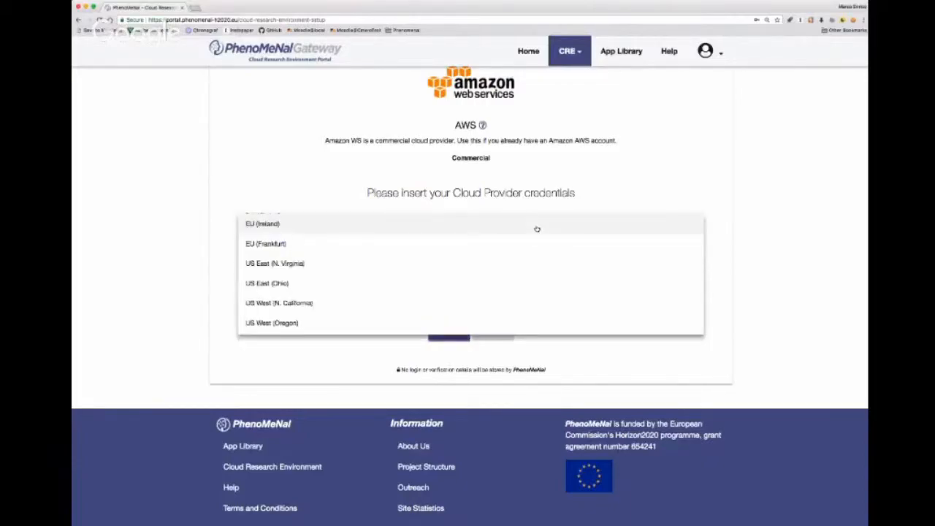
click(537, 229)
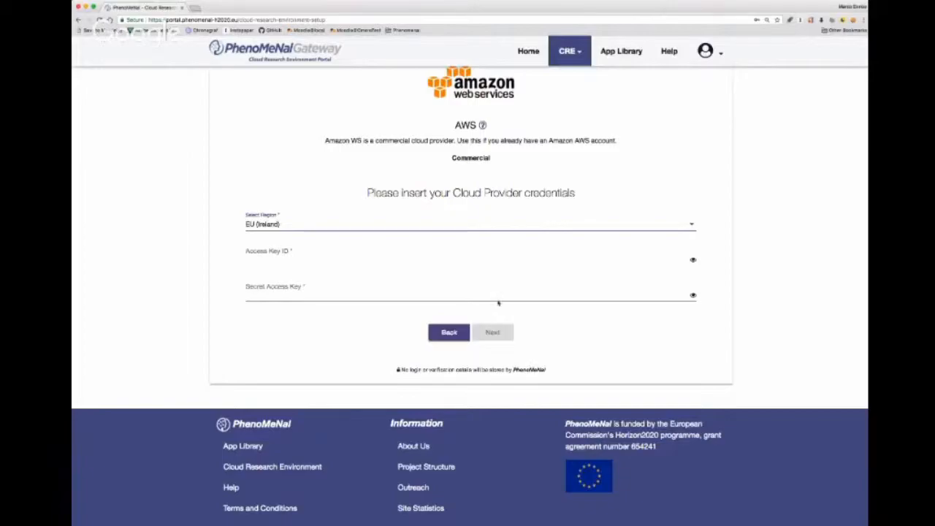
- Paste the AWS access key ID and secret access key, keep EU (Ireland) as region, and submit the provider credentials
click(513, 257)
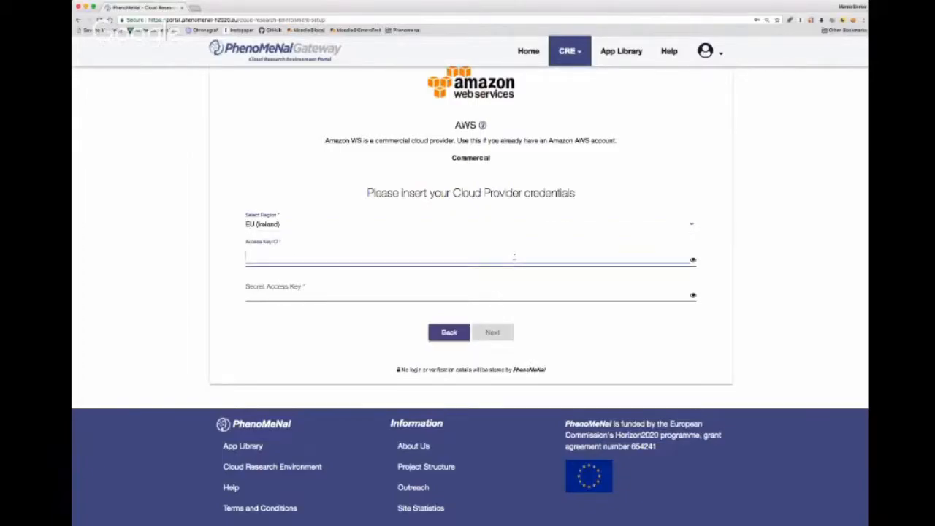
key(super+v)
click(567, 293)
key(super+v)
click(590, 352)
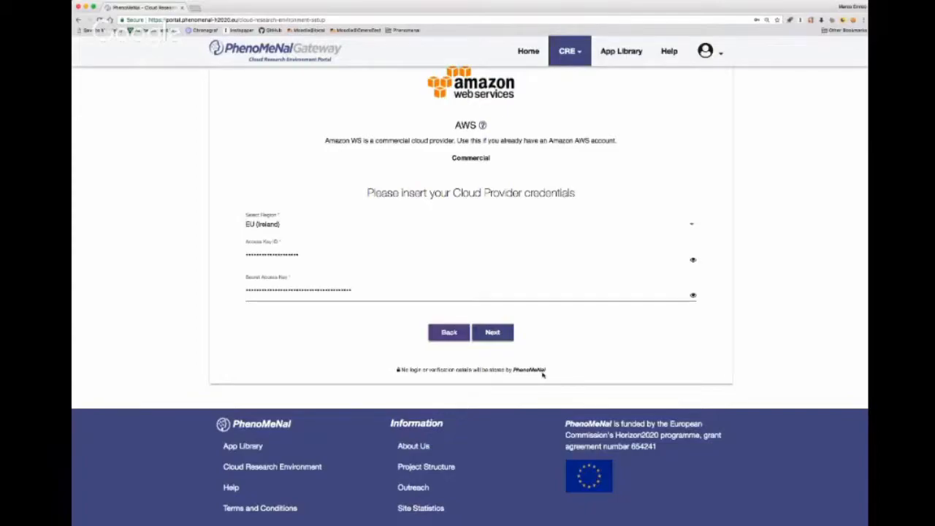
click(585, 227)
click(585, 227)
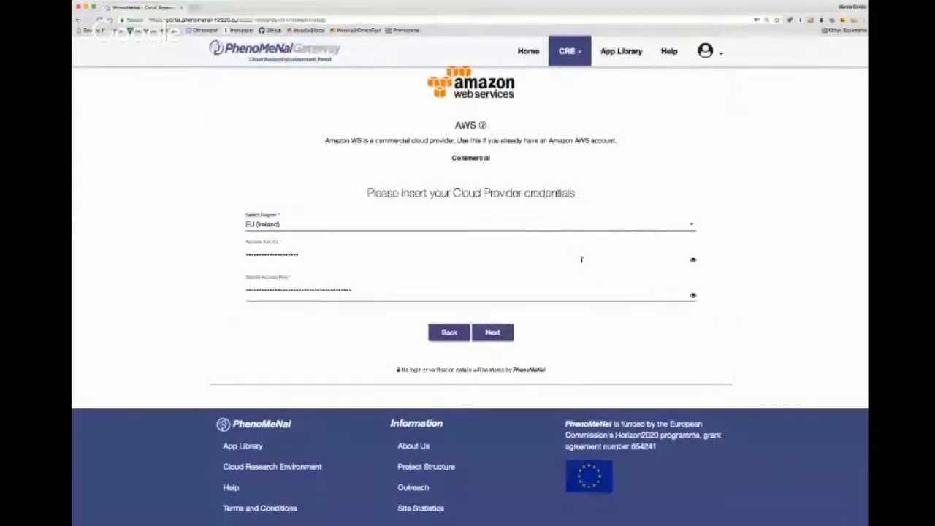
scroll(583, 319, down, 1)
scroll(584, 319, up, 3)
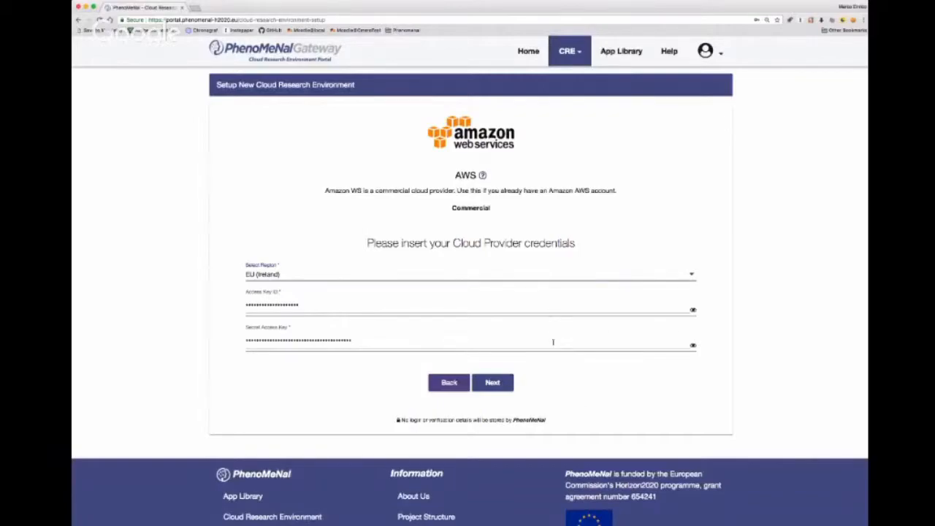
click(497, 385)
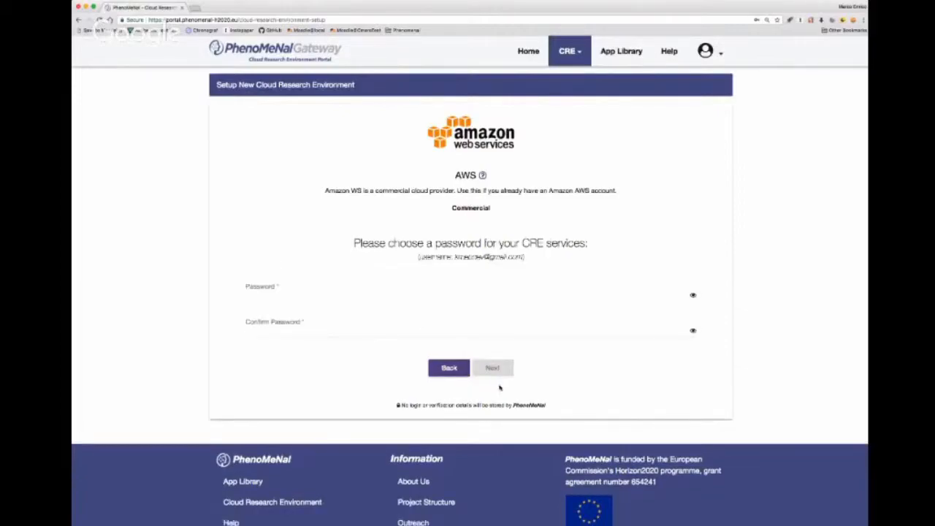
- Enter and confirm a password for the CRE services, and deploy the AWS environment from the review page
click(422, 292)
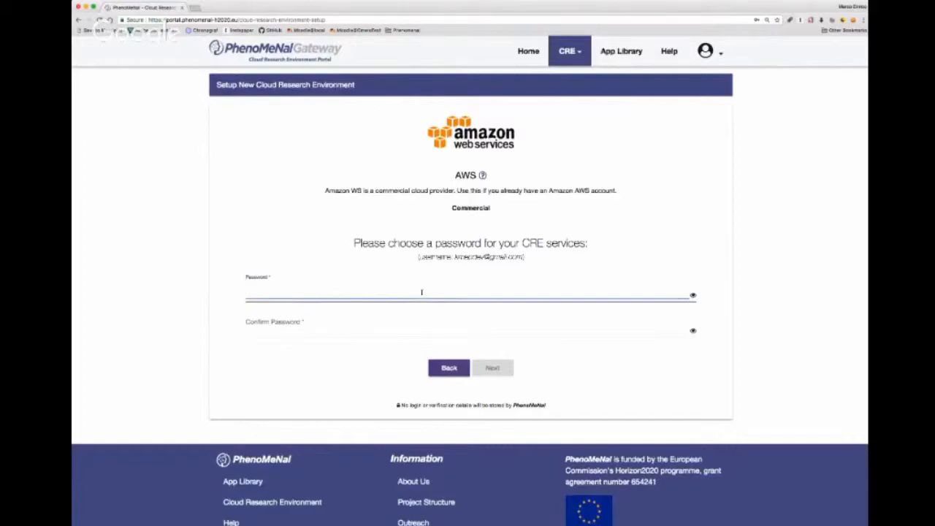
text(*********)
key(Tab)
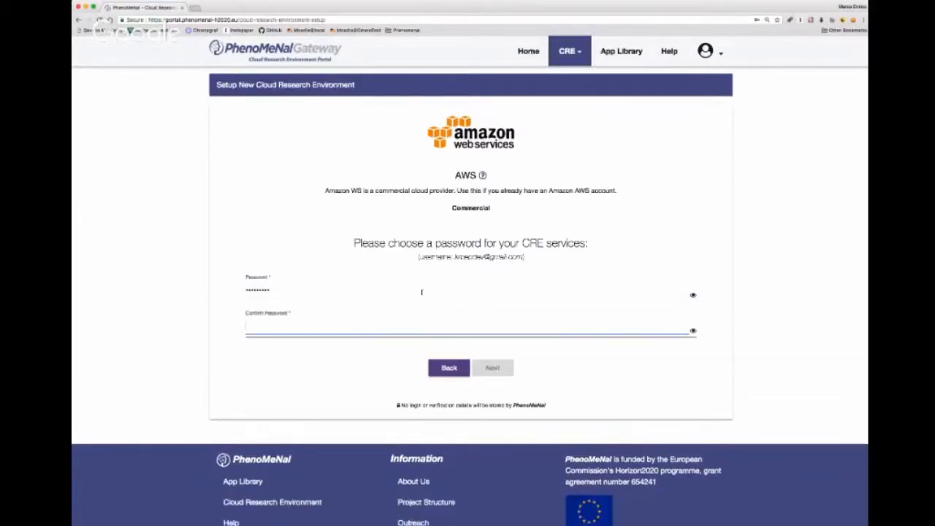
text(******)
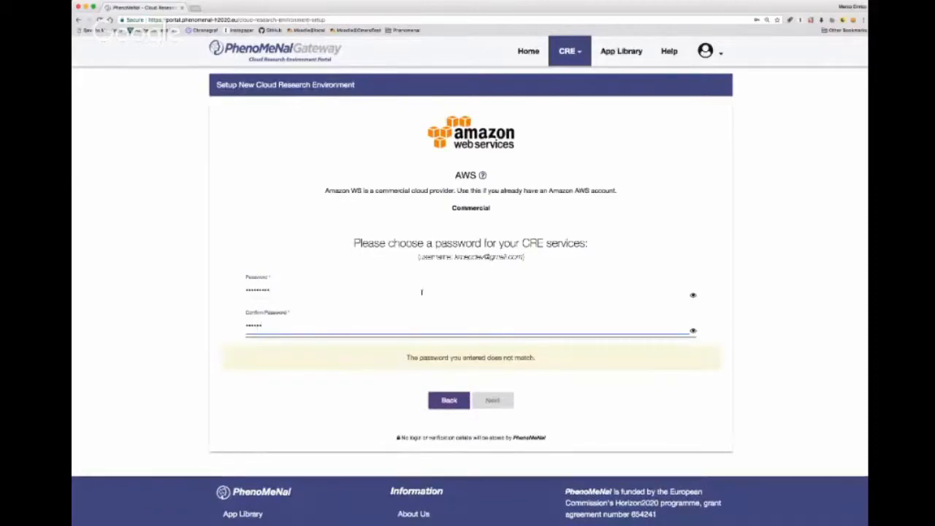
text(***)
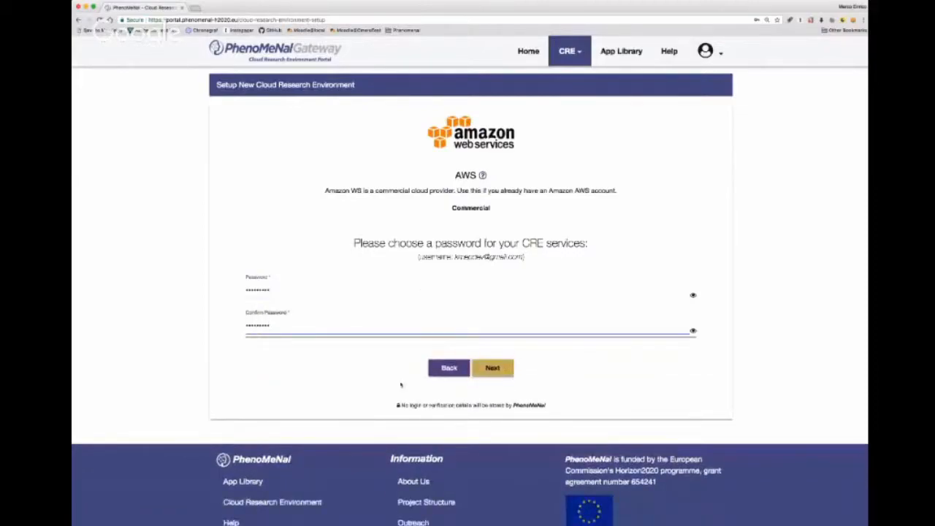
click(594, 405)
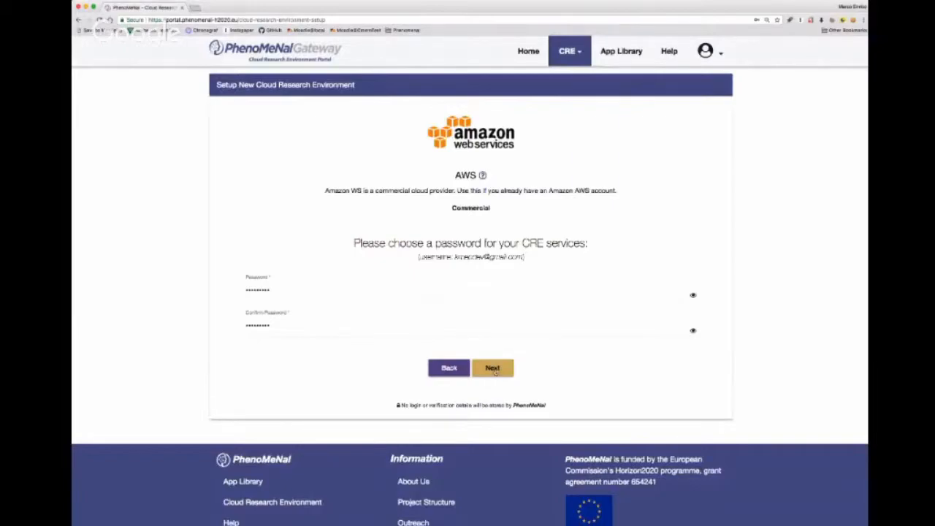
click(495, 371)
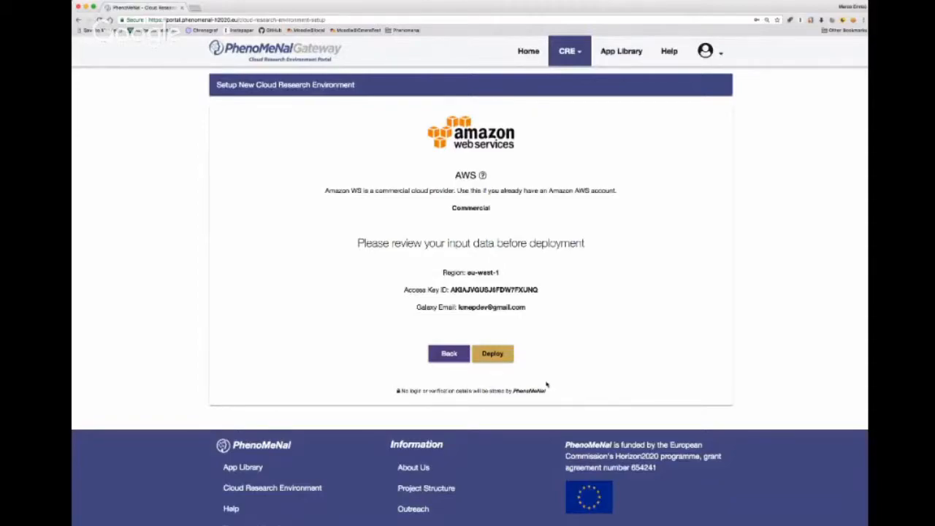
click(494, 354)
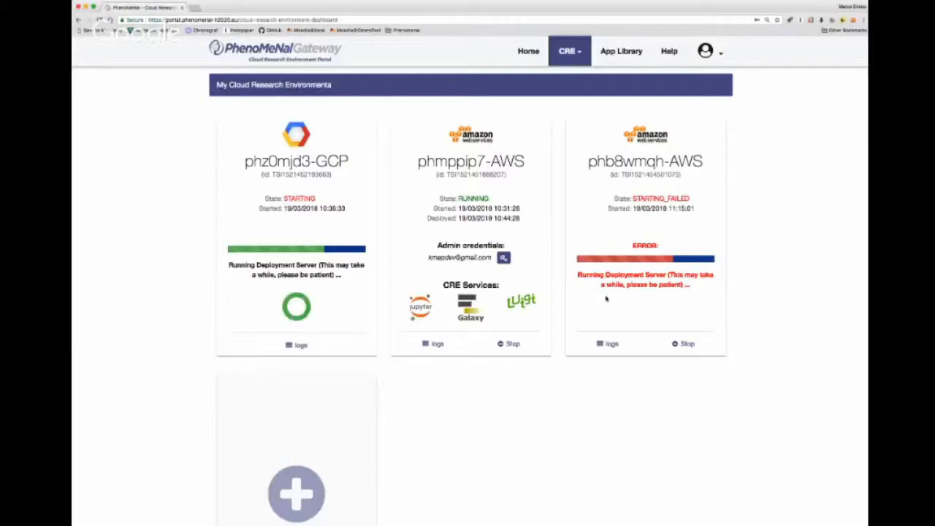
- Open the deployment logs of the Google Cloud environment on the dashboard and read through them
click(298, 347)
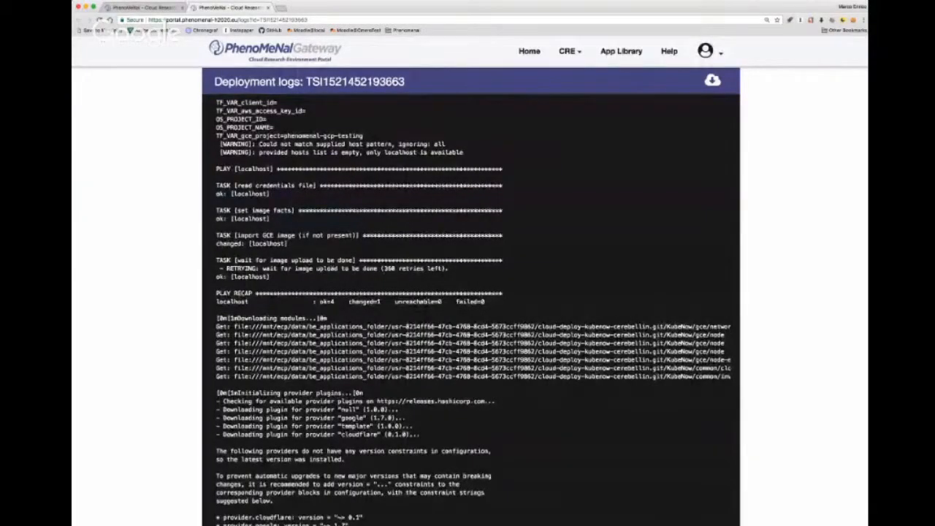
scroll(471, 292, down, 1)
scroll(383, 269, down, 6)
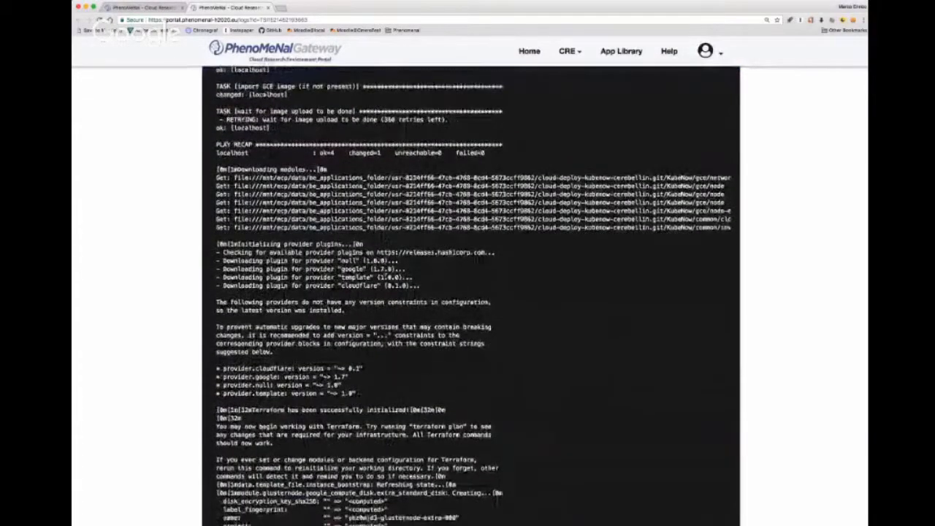
scroll(470, 292, down, 3)
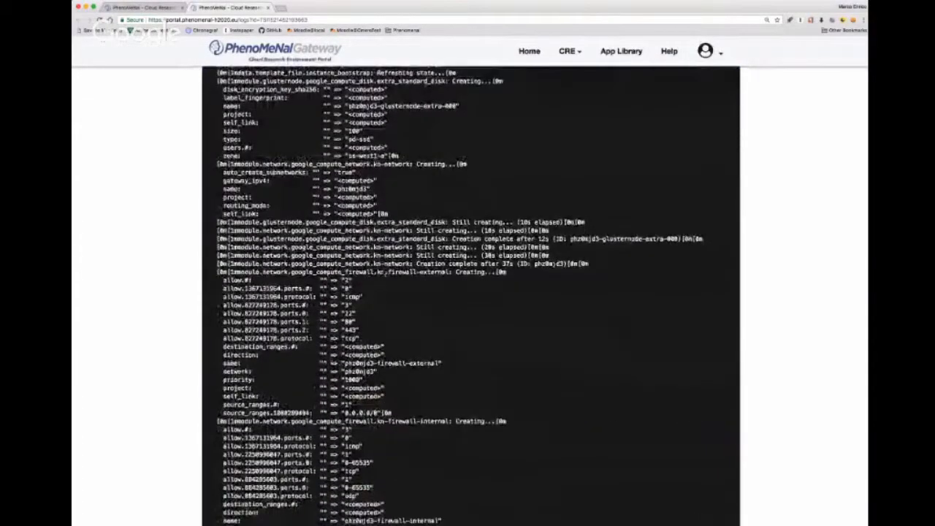
- Examine the log's network, firewall, master instance and Cloudflare record entries, return to its beginning, and close the log page
scroll(385, 274, down, 3)
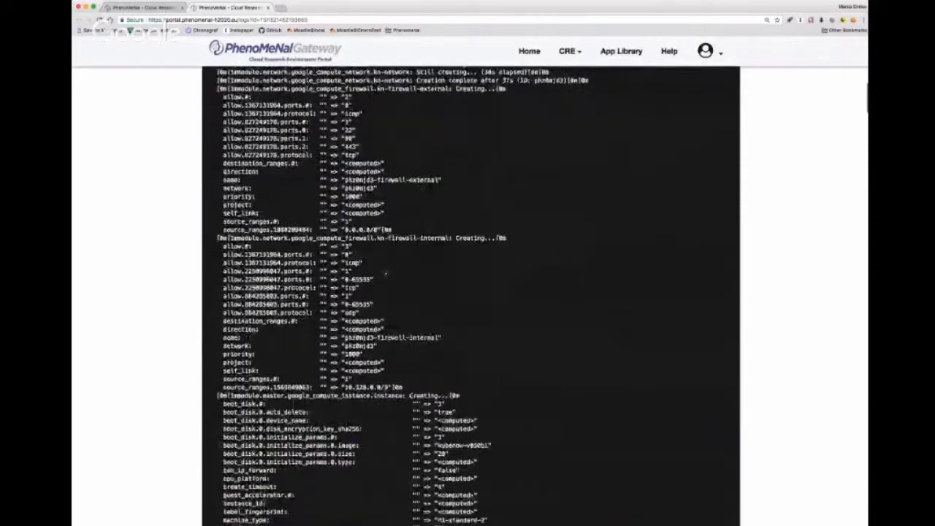
scroll(386, 273, down, 1)
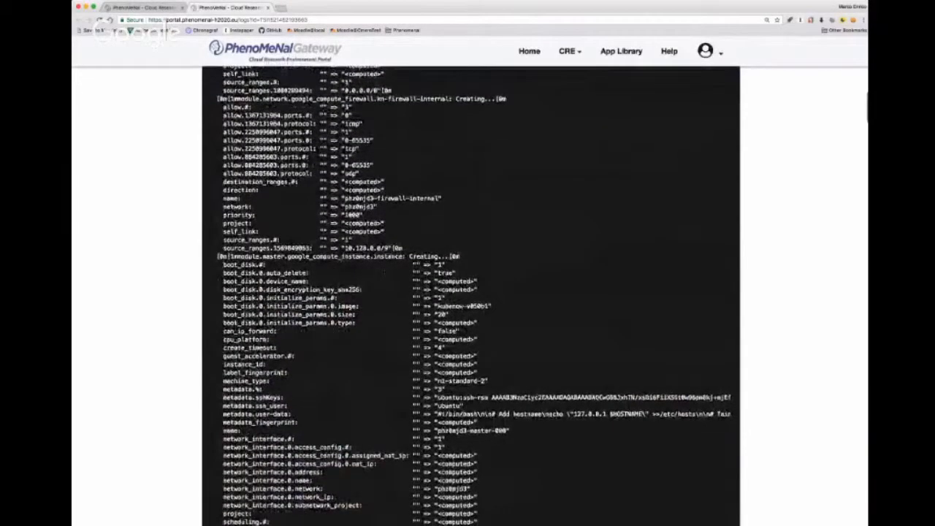
scroll(470, 292, down, 3)
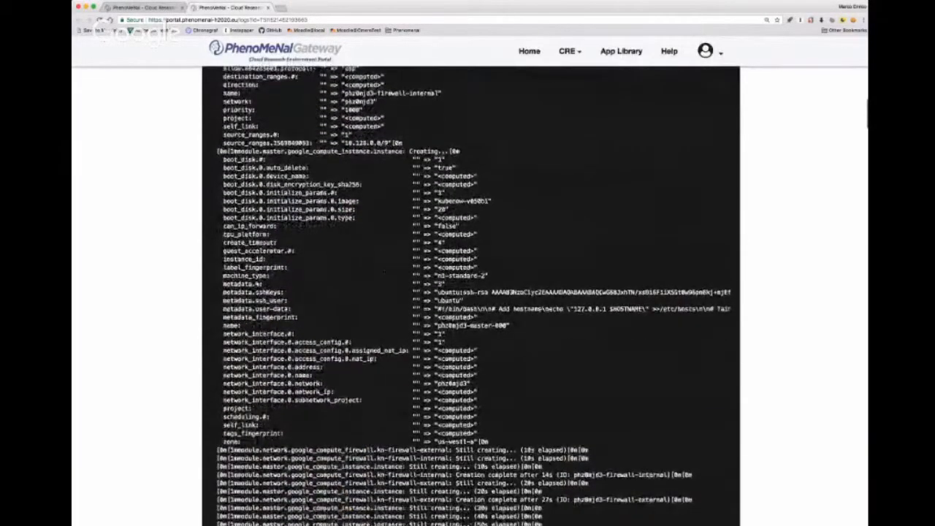
scroll(386, 274, down, 4)
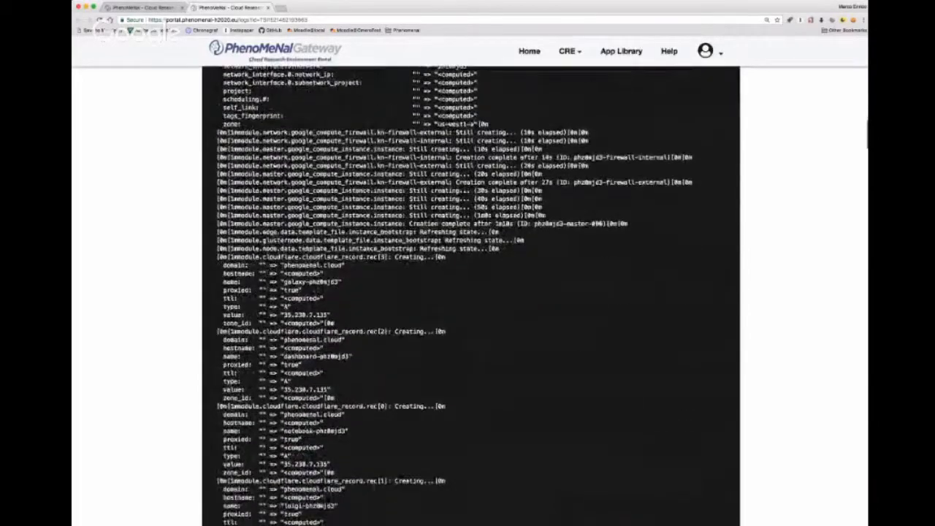
scroll(386, 274, up, 12)
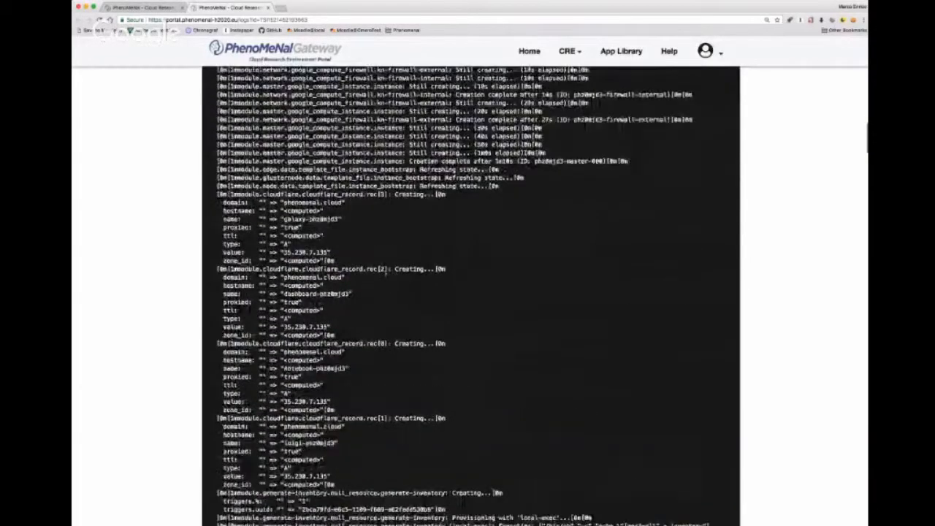
scroll(429, 401, up, 15)
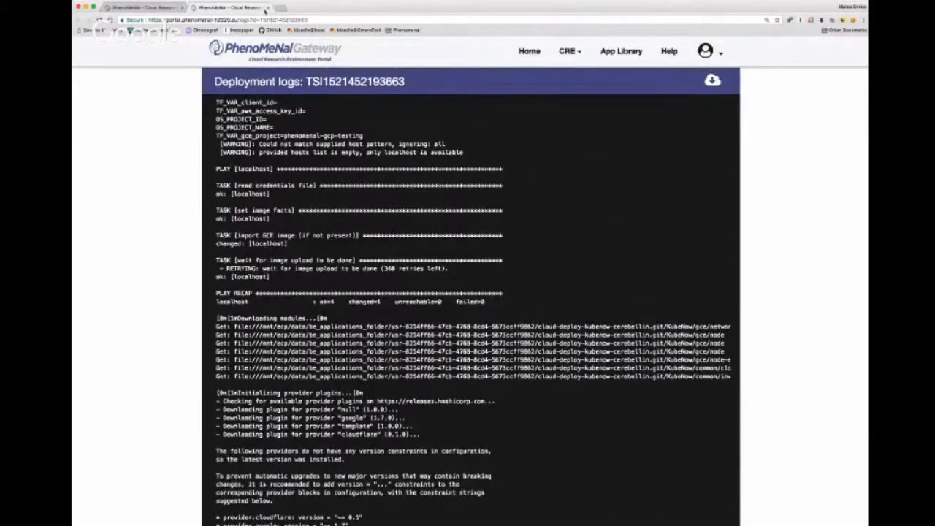
click(268, 6)
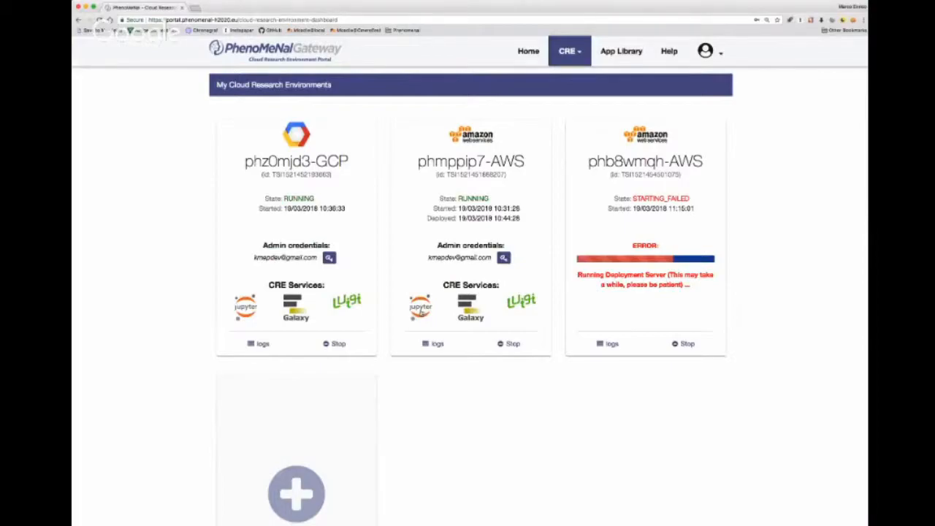
- Open the Jupyter service of the phmppip7-AWS environment, log in with the service password, and close it after viewing its files
click(420, 307)
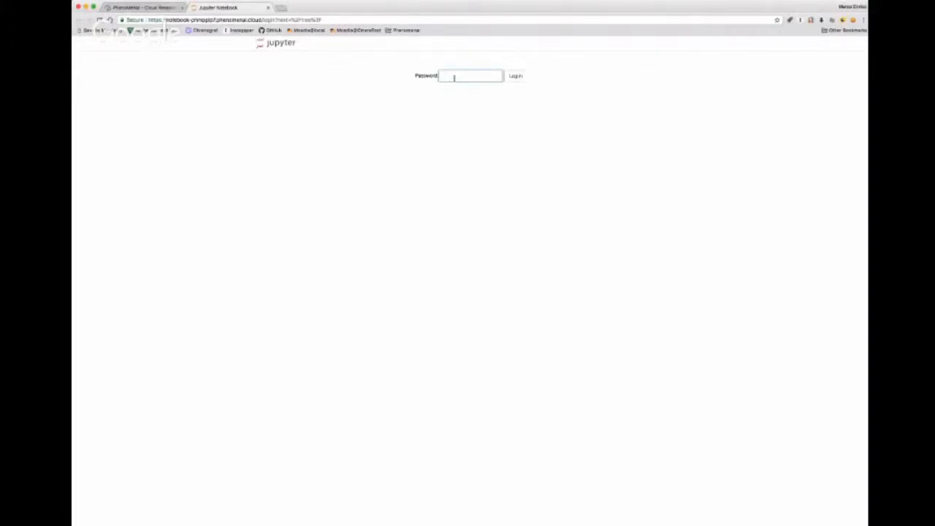
key(super+v)
click(516, 77)
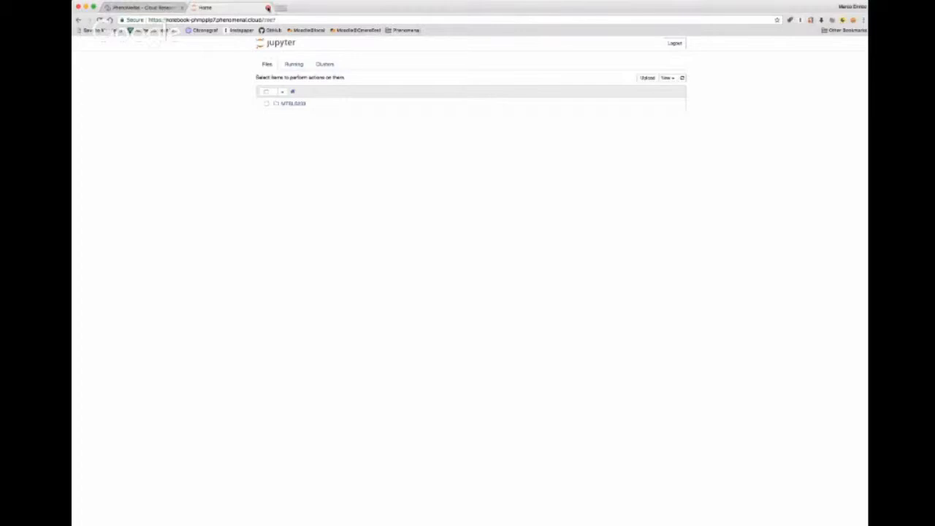
click(267, 7)
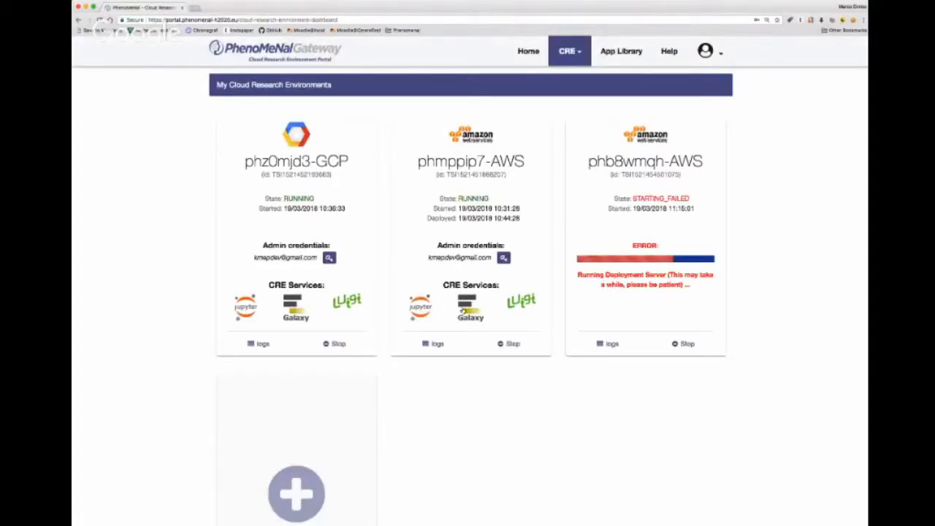
- Open Galaxy from the phmppip7-AWS environment, log in with the saved admin e-mail and password, and close it to return to the dashboard
click(463, 311)
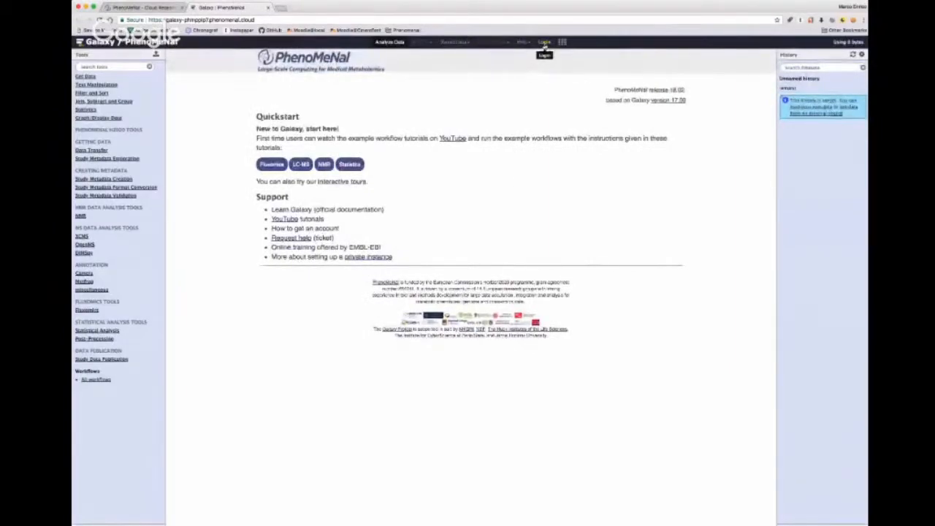
click(545, 43)
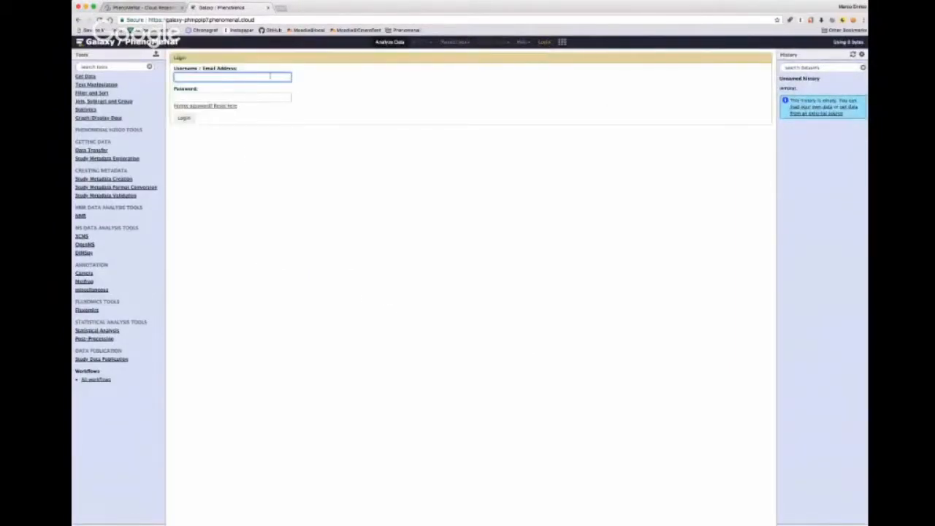
click(235, 90)
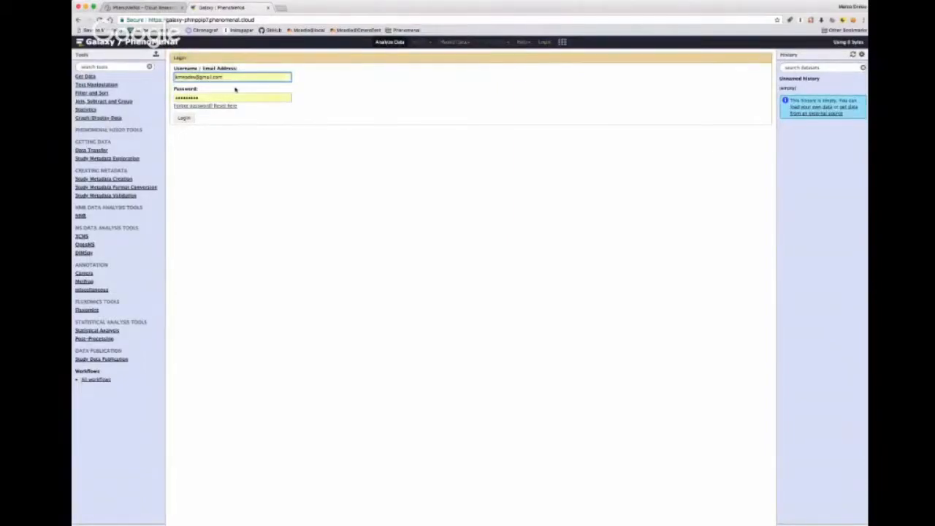
click(184, 119)
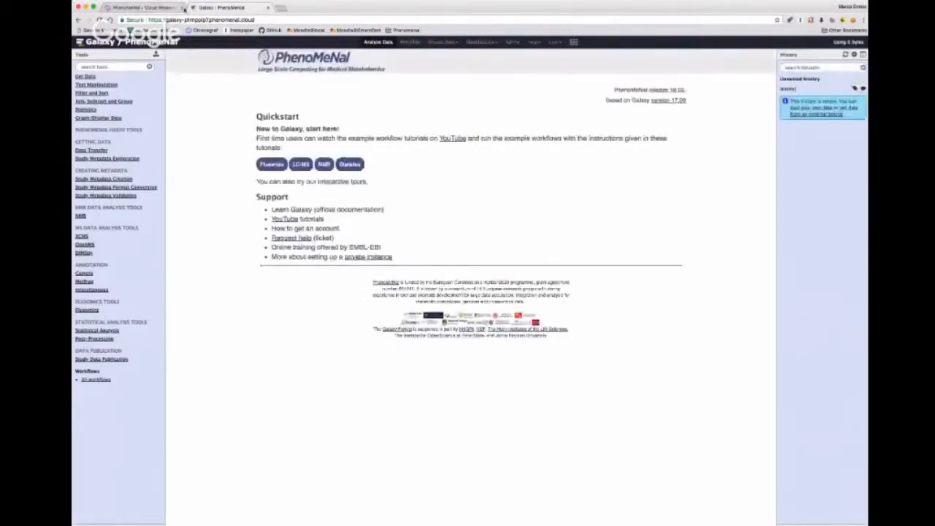
click(267, 7)
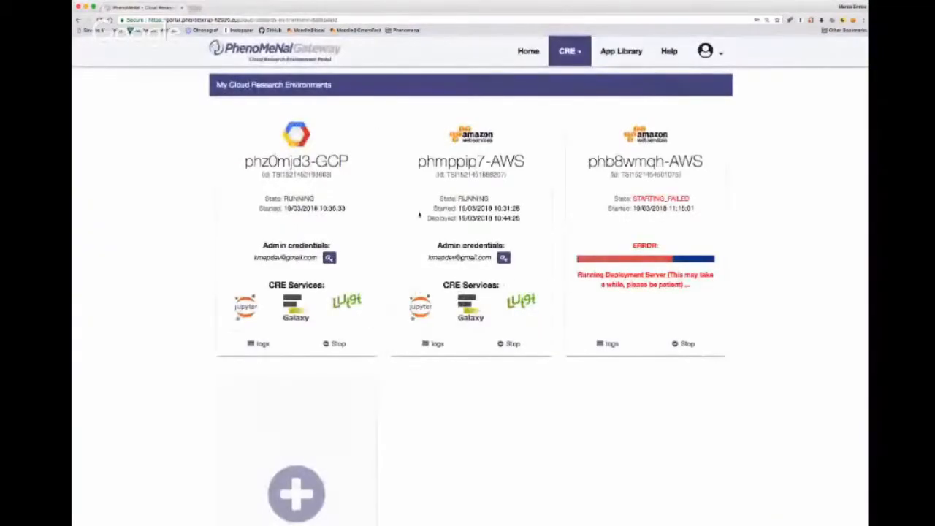
- View the Luigi task visualiser of the phmppip7-AWS environment and close it to return to the dashboard
click(520, 303)
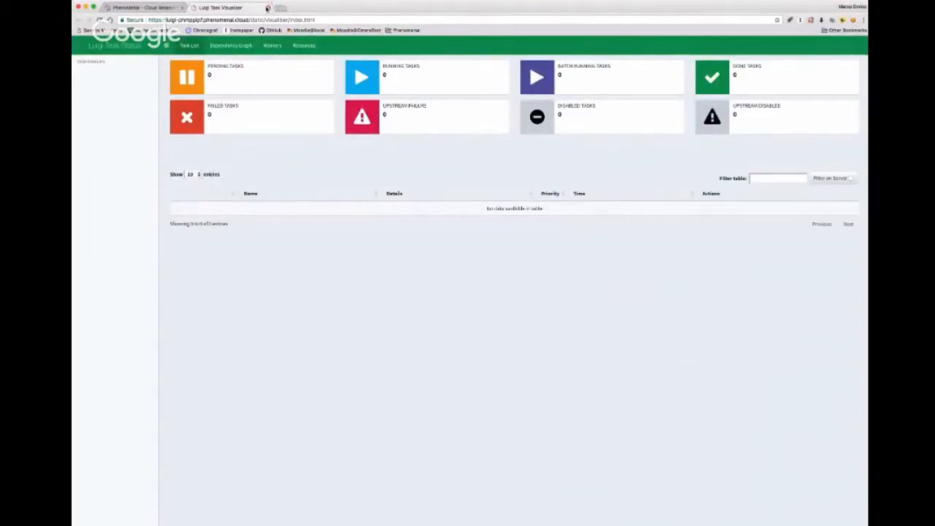
click(267, 7)
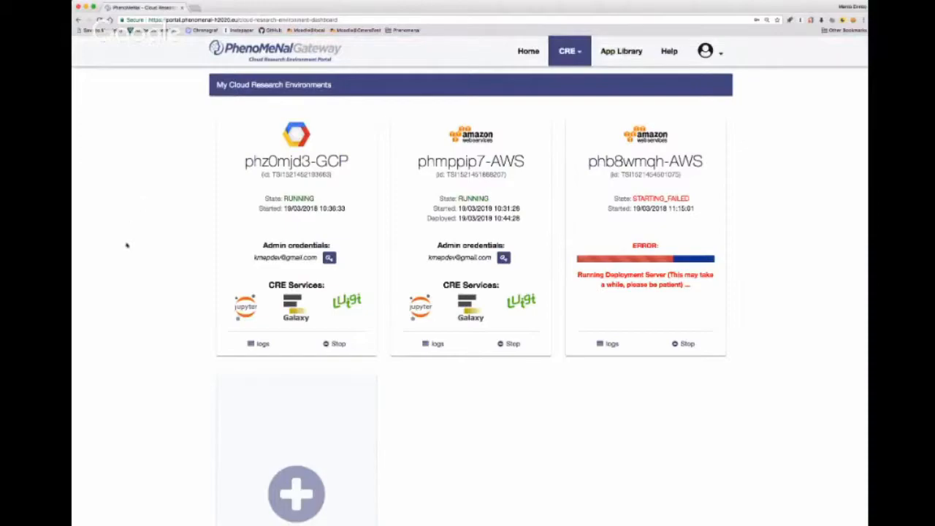
- Stop the phmppip7-AWS environment, confirming its shutdown, and go to the portal's Home page
click(512, 344)
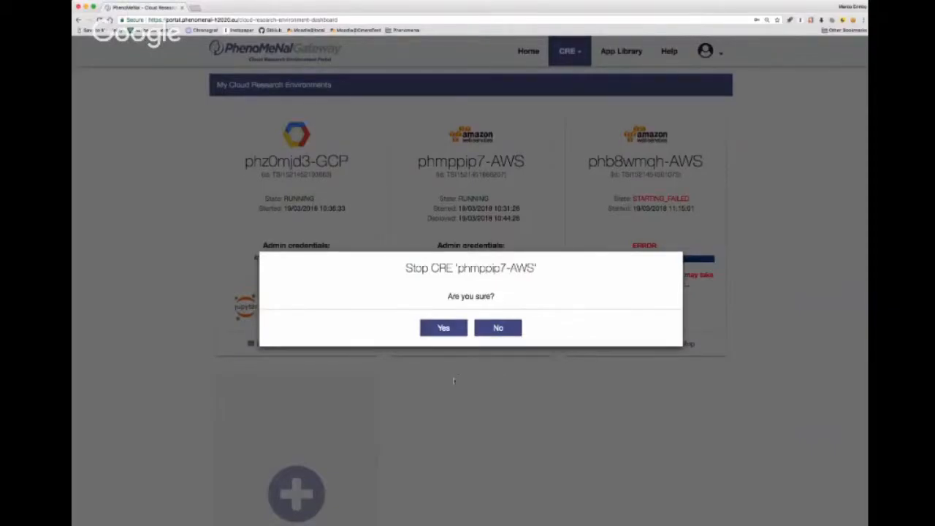
click(433, 329)
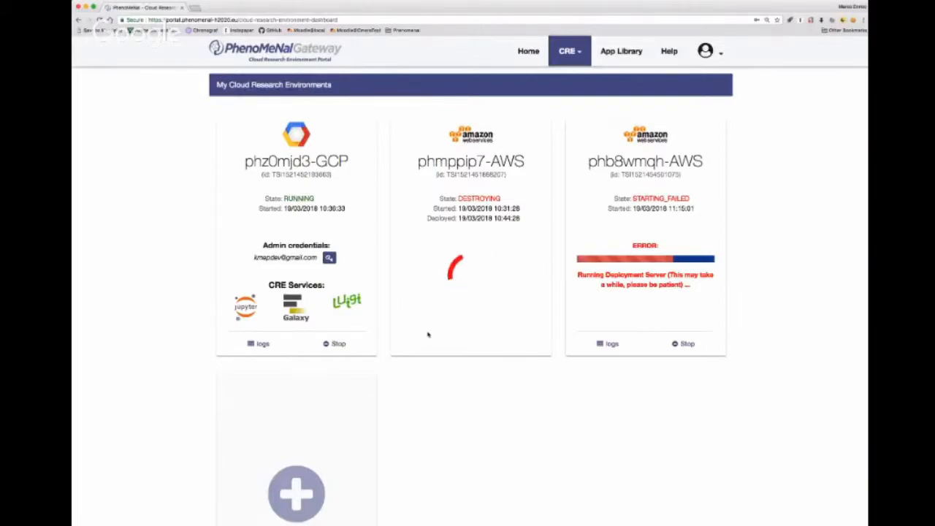
click(532, 56)
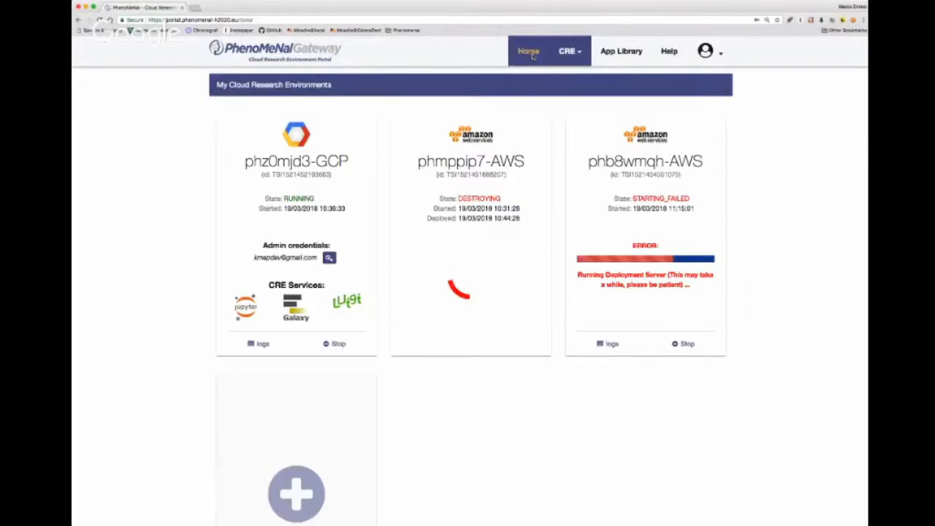